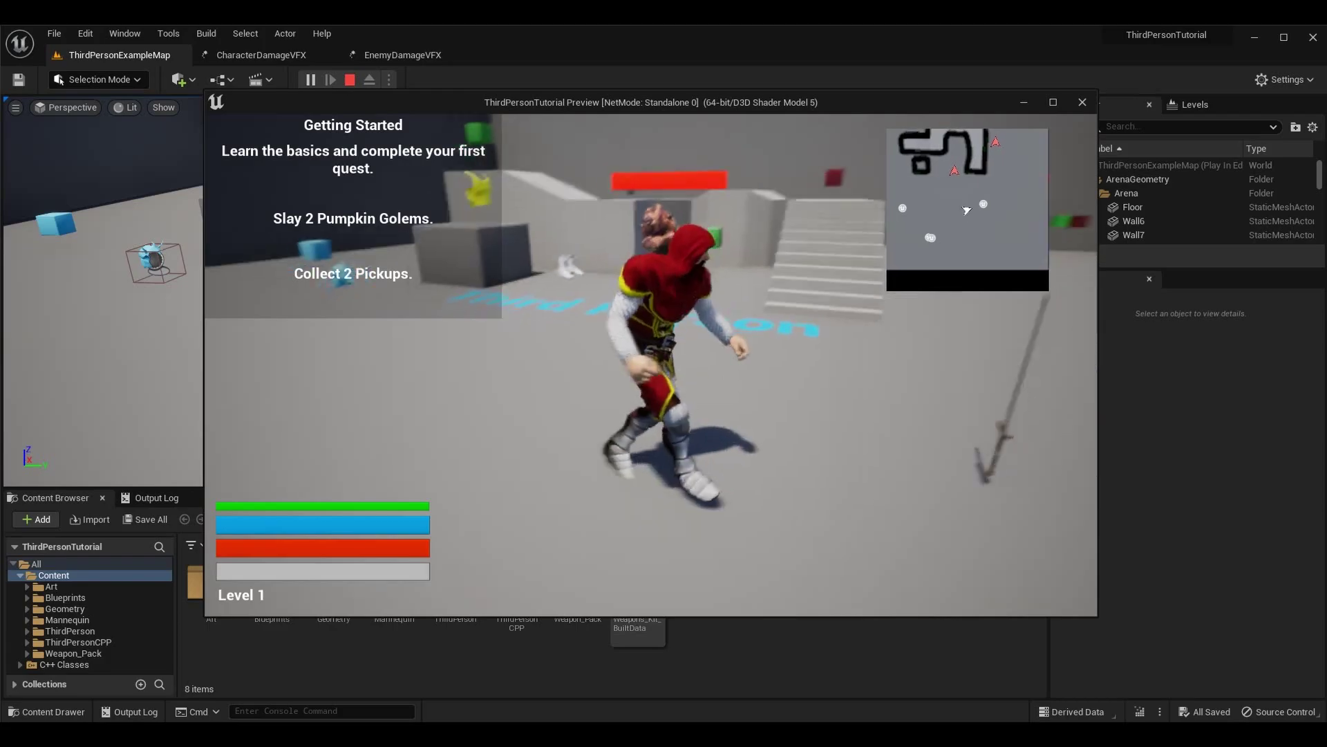
- Move the character up to the nearest golem in the running play preview and attack it to test enemy damage
{"action": "key", "text": "w"}
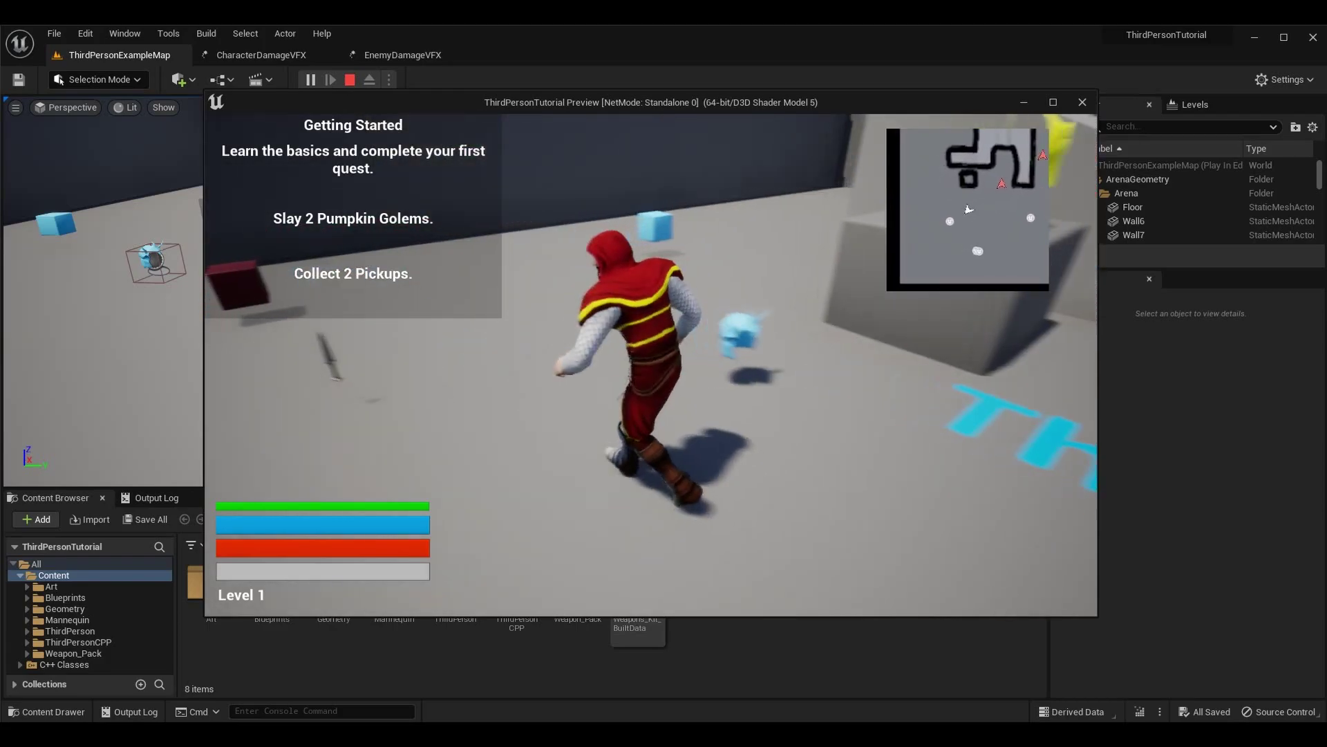
{"action": "key", "text": "d"}
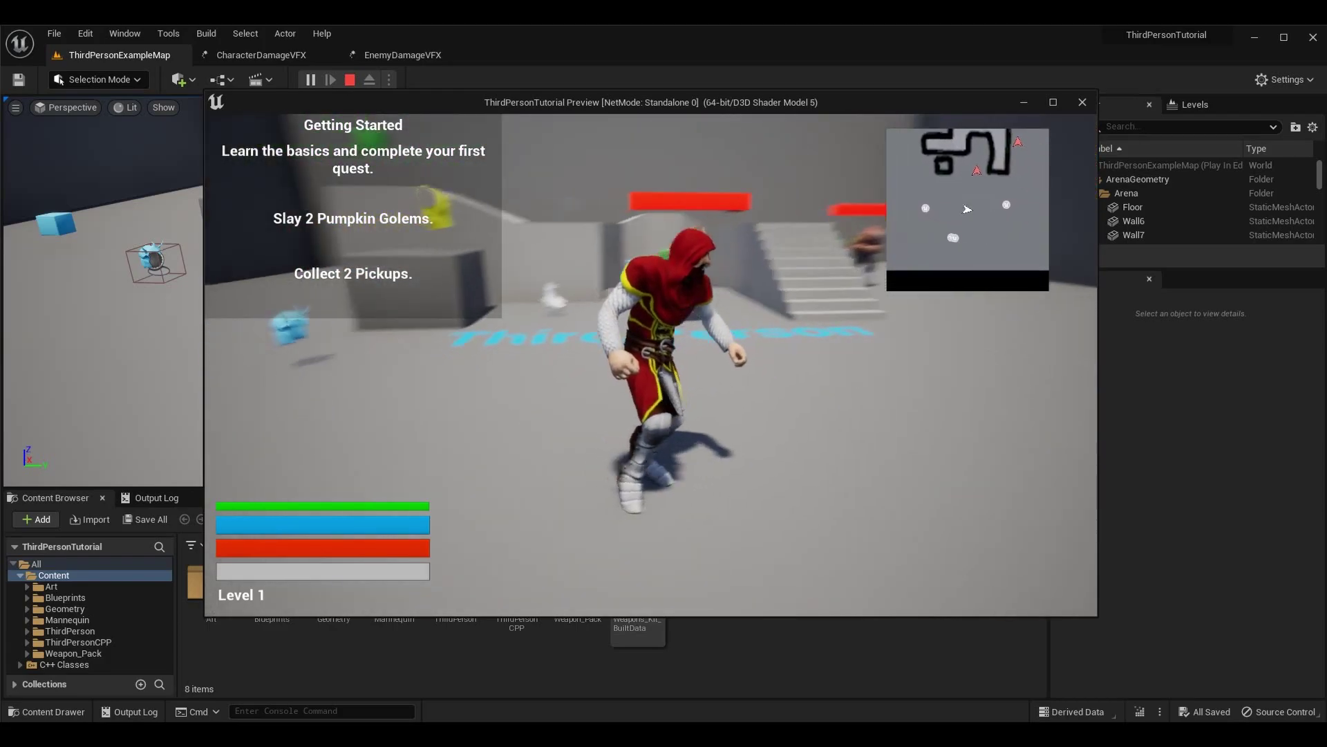
{"action": "key", "text": "d"}
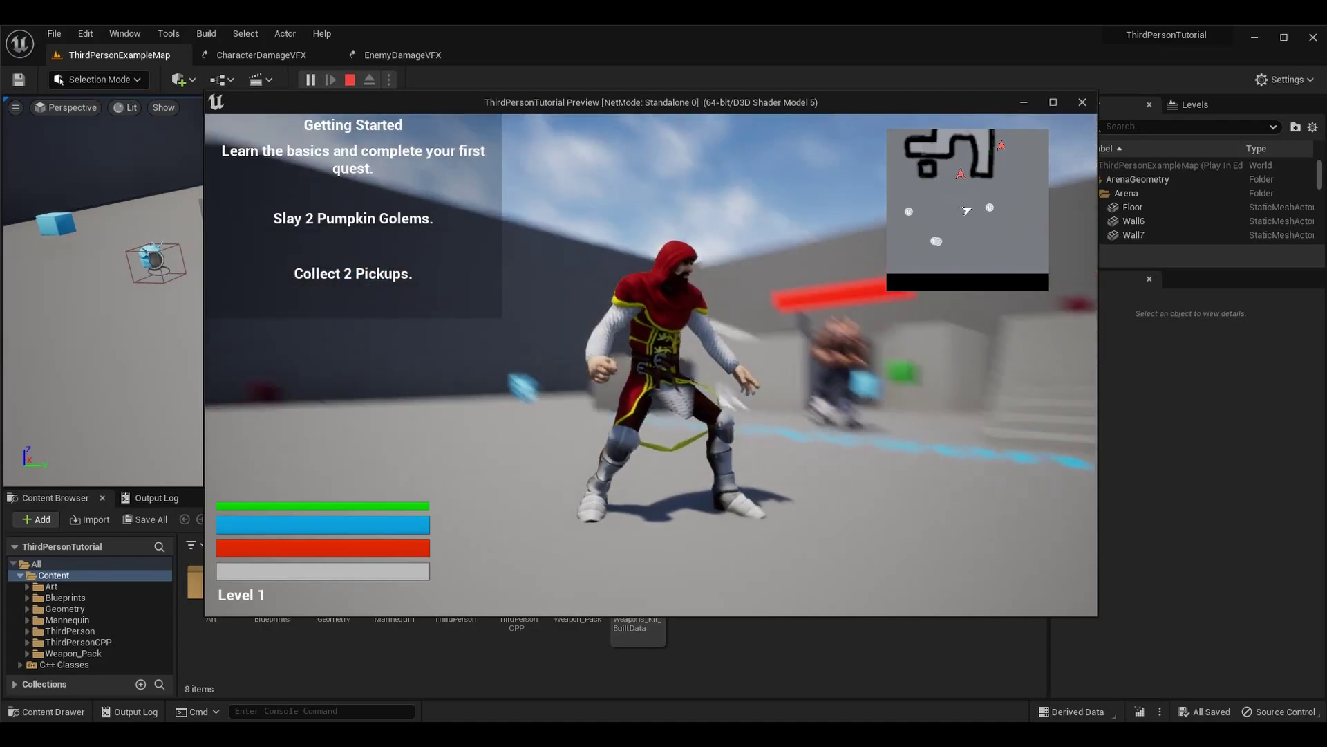
{"action": "key", "text": "w"}
{"action": "key", "text": "4"}
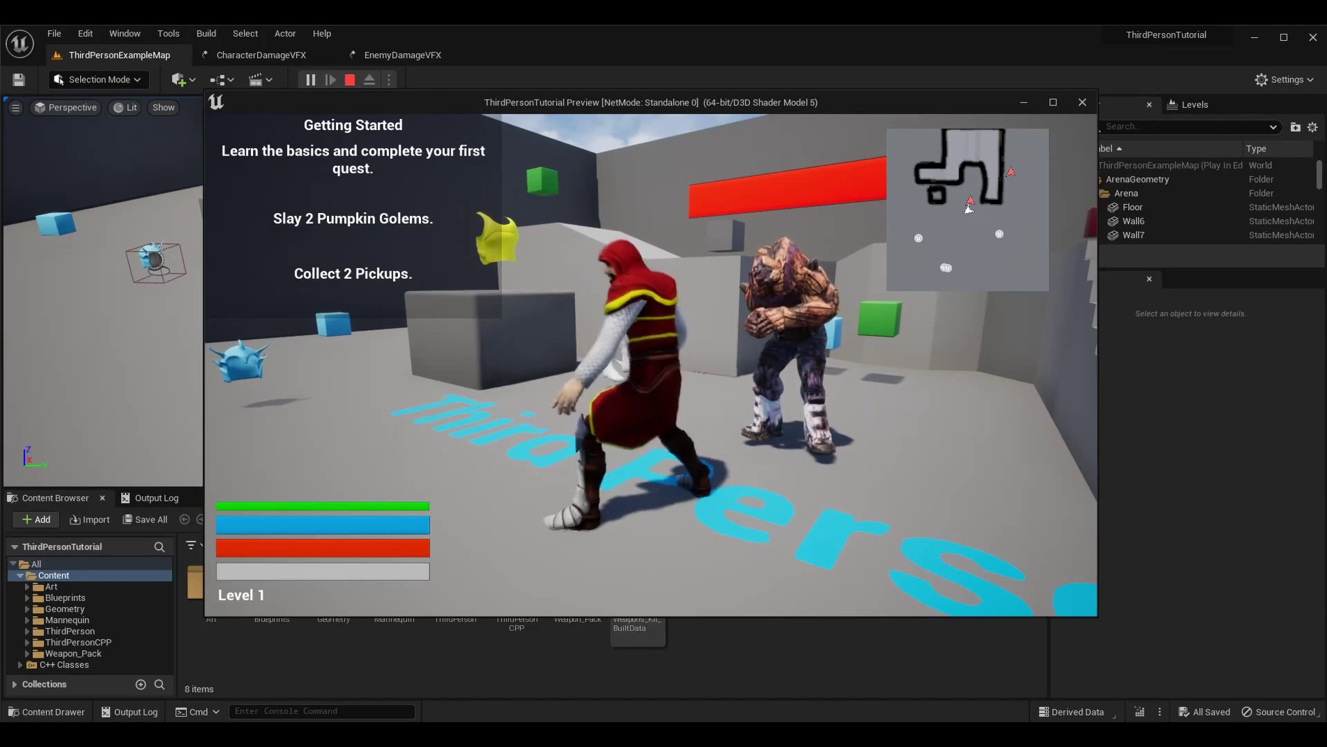
{"action": "key", "text": "4"}
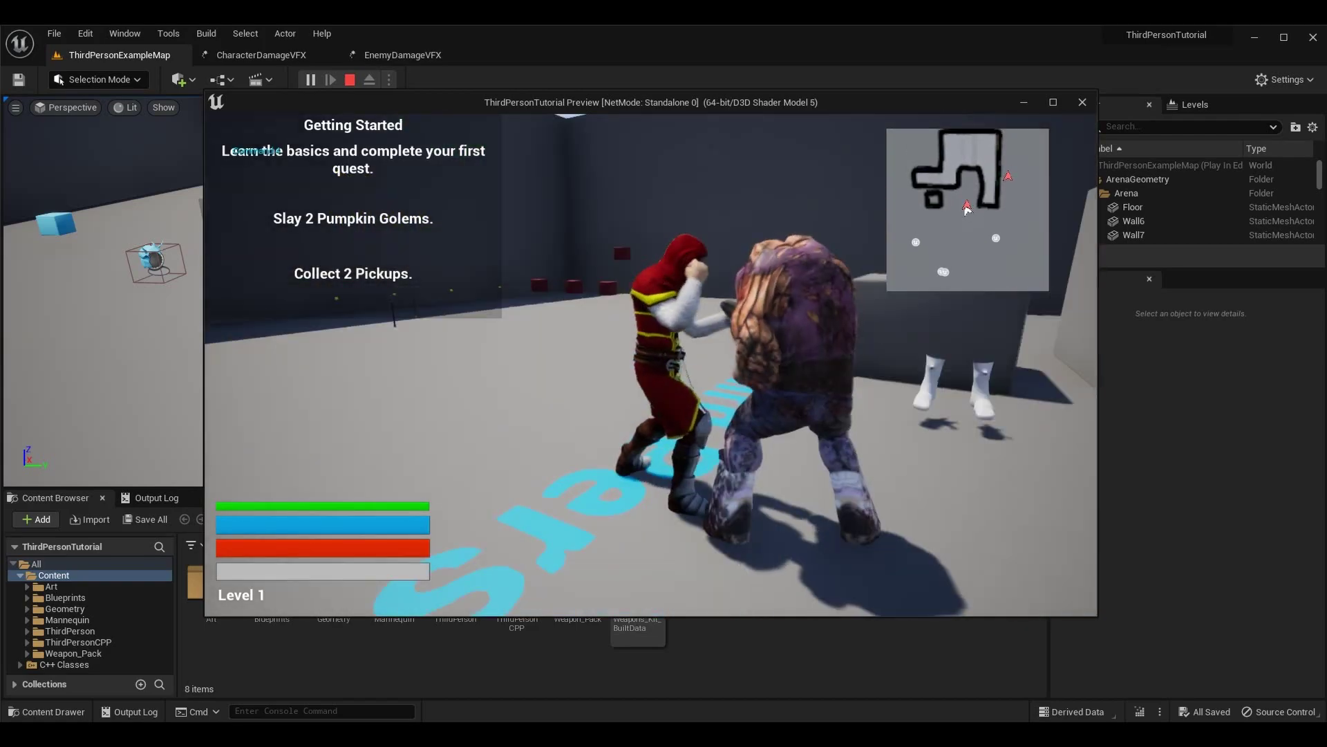
{"action": "left_click", "coordinate": [968, 210]}
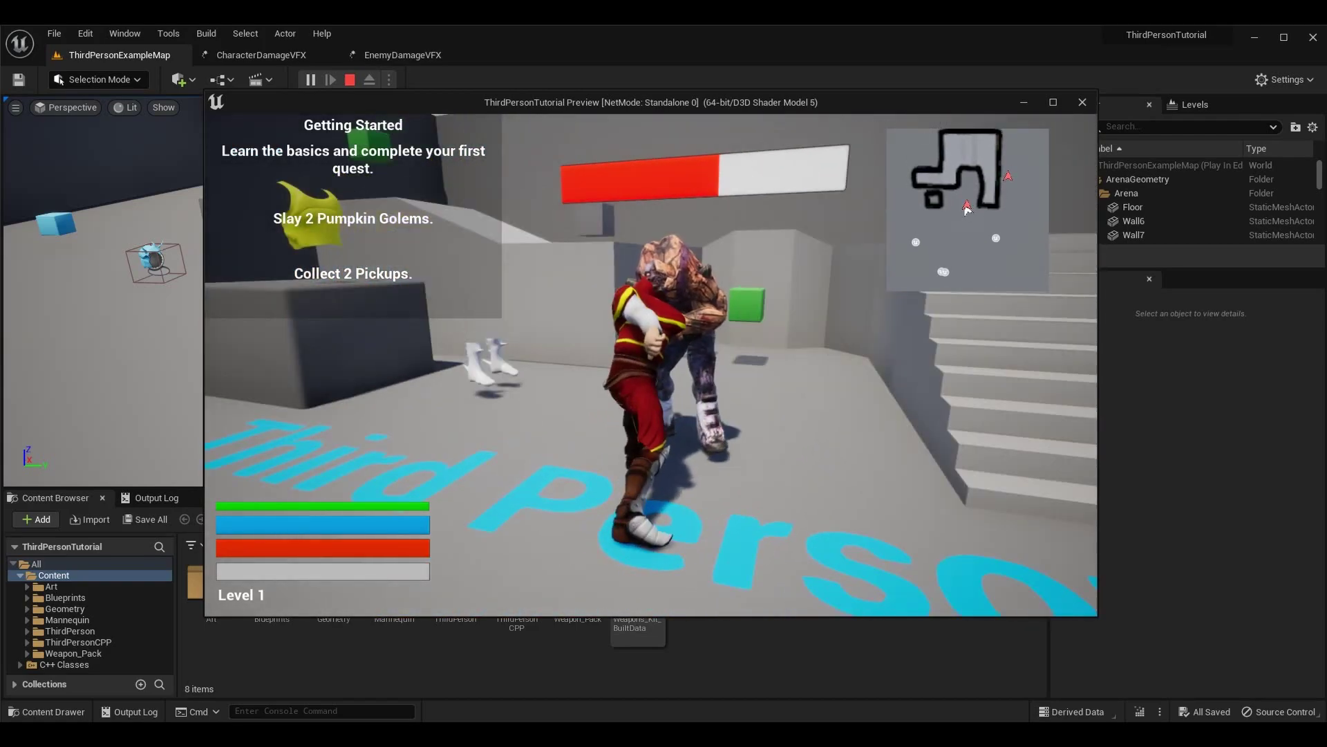
- Run the character across the arena past the Basic Dagger and into the red cubes to test the character damage effect
{"action": "key", "text": "s"}
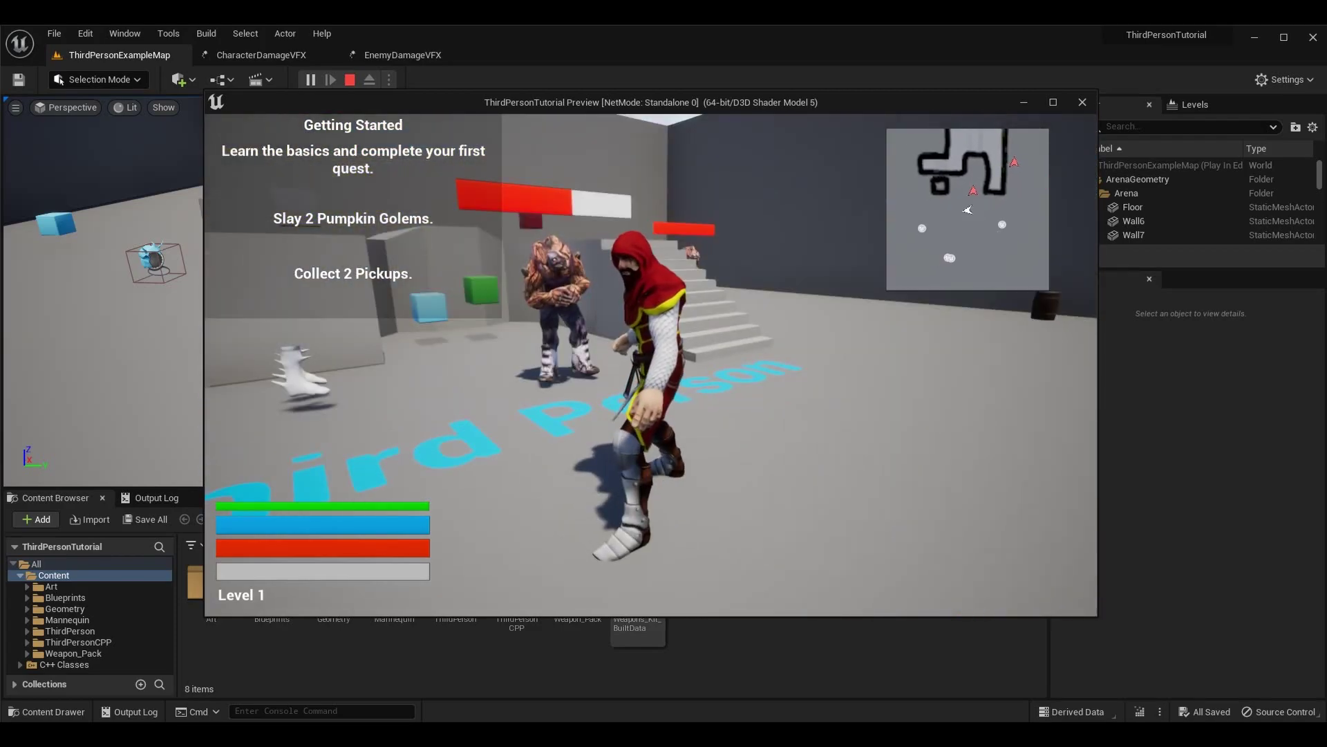
{"action": "key", "text": "d"}
{"action": "key", "text": "w"}
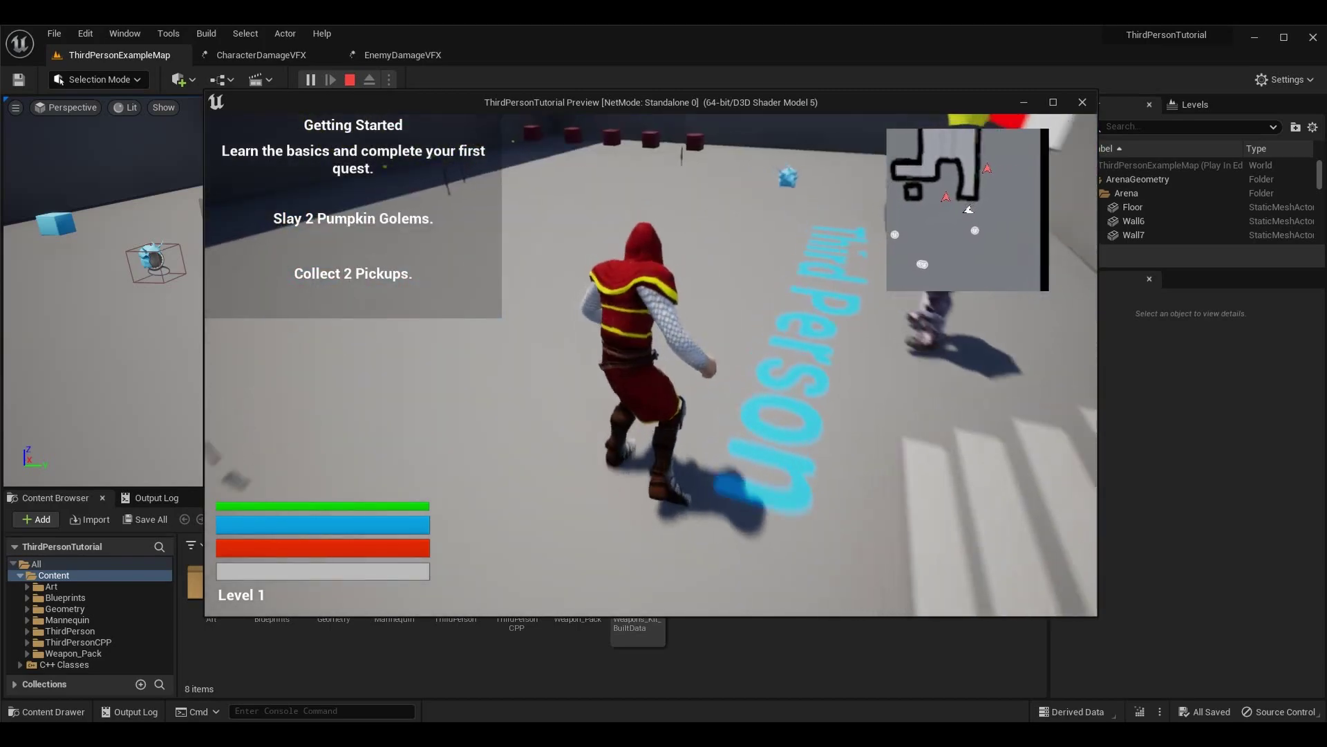
{"action": "key", "text": "w"}
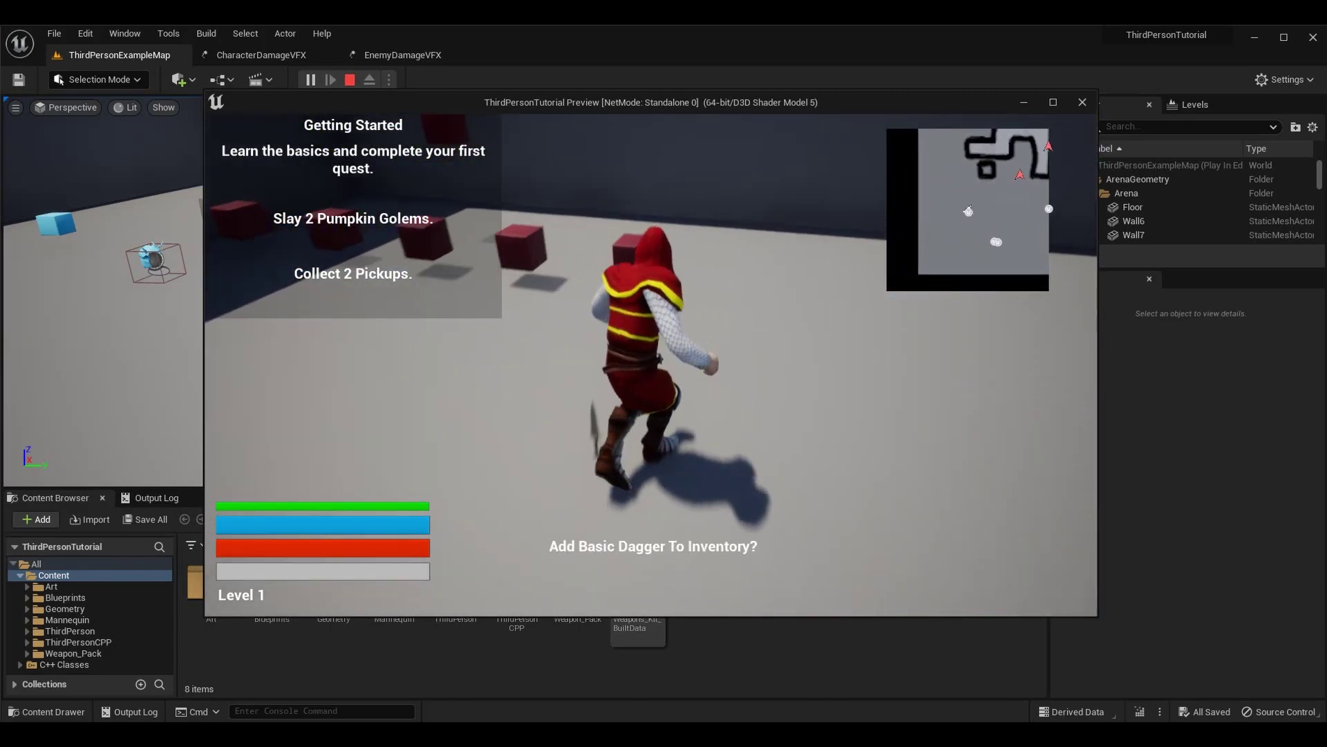
{"action": "key", "text": "w"}
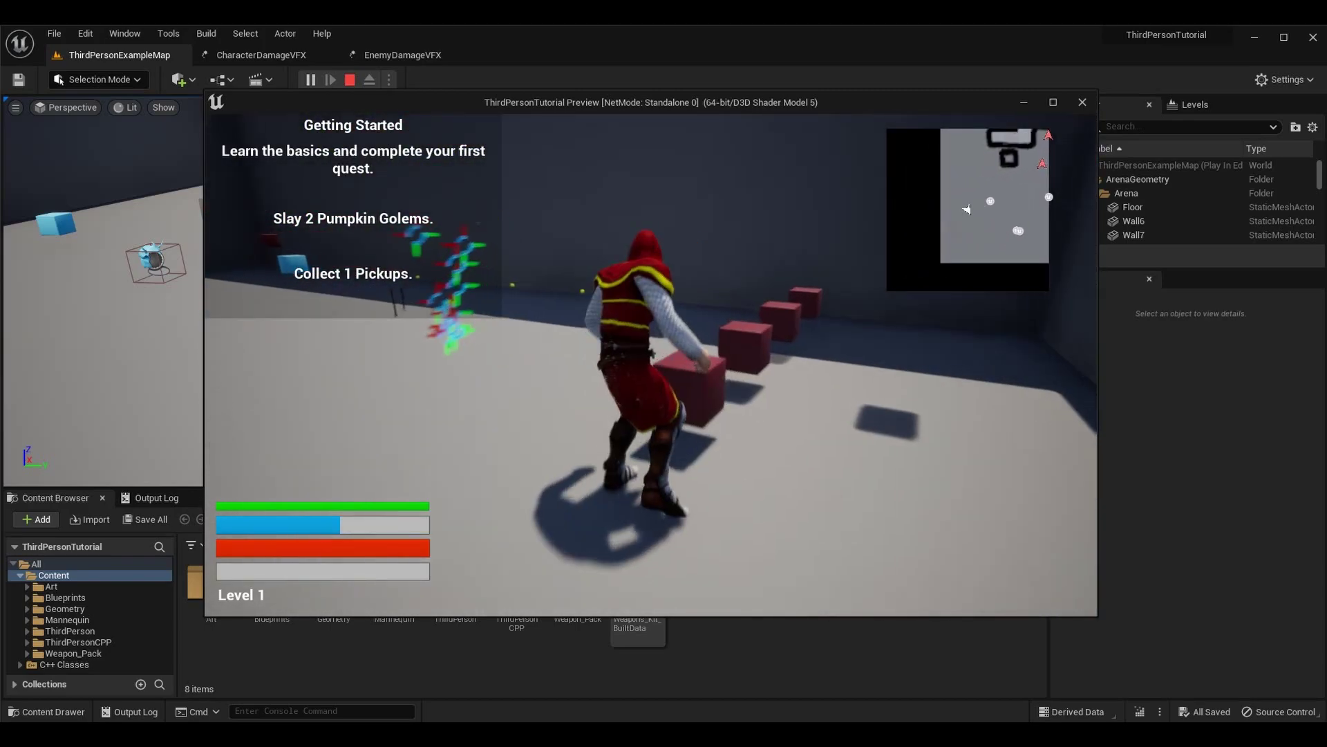
{"action": "key", "text": "w"}
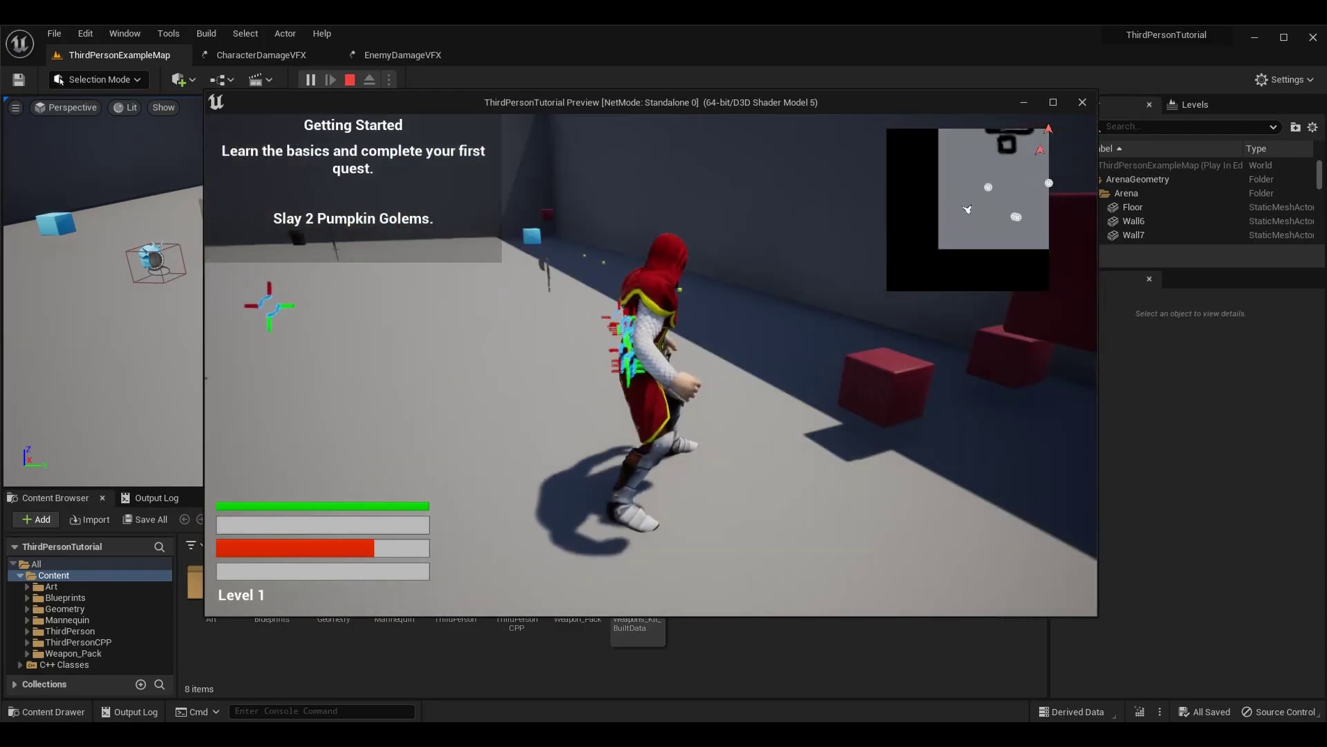
{"action": "key", "text": "s"}
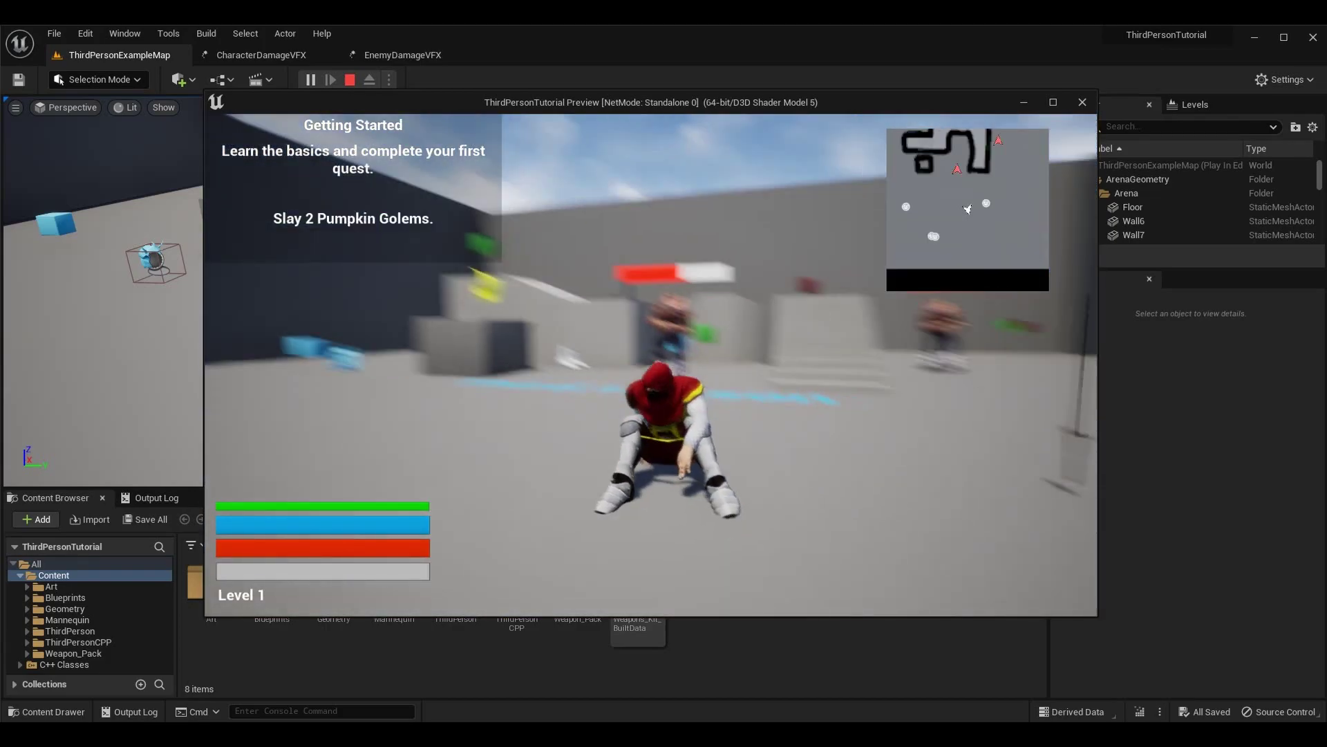
{"action": "key", "text": "w"}
{"action": "key", "text": "w"}
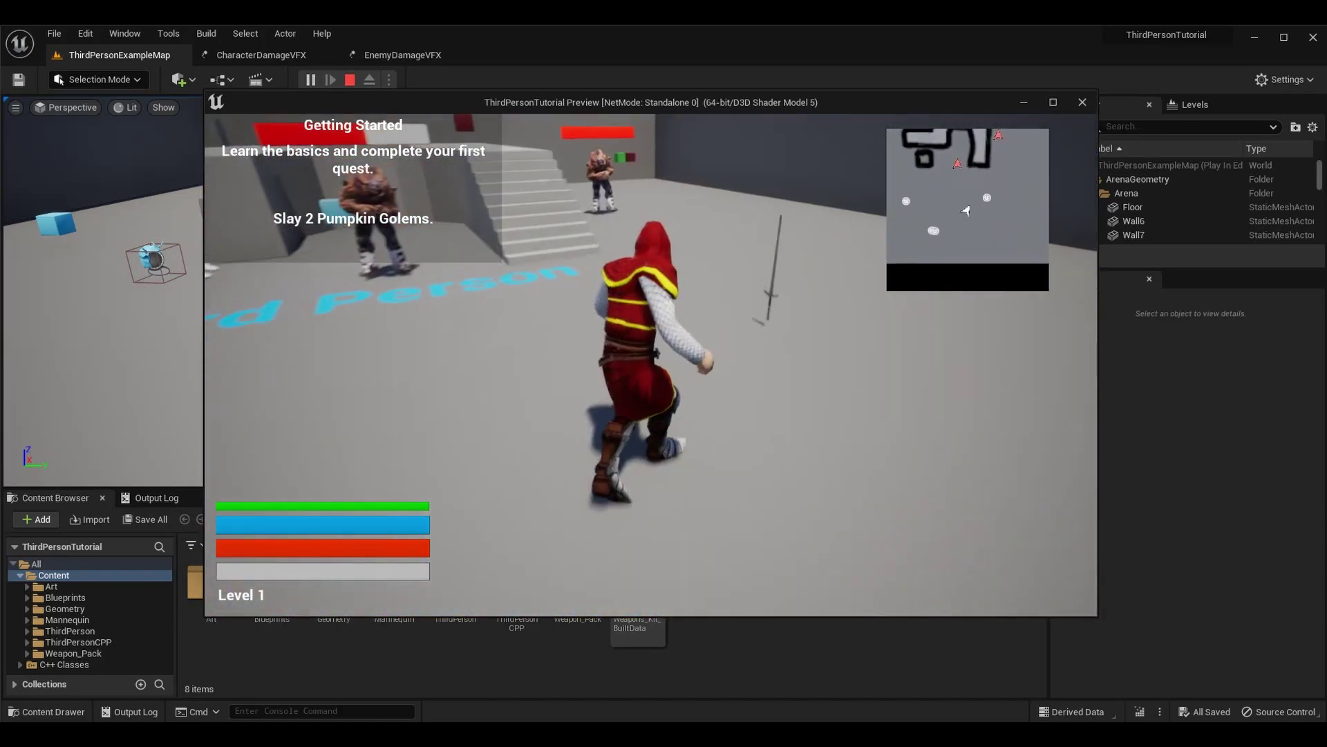
{"action": "key", "text": "w"}
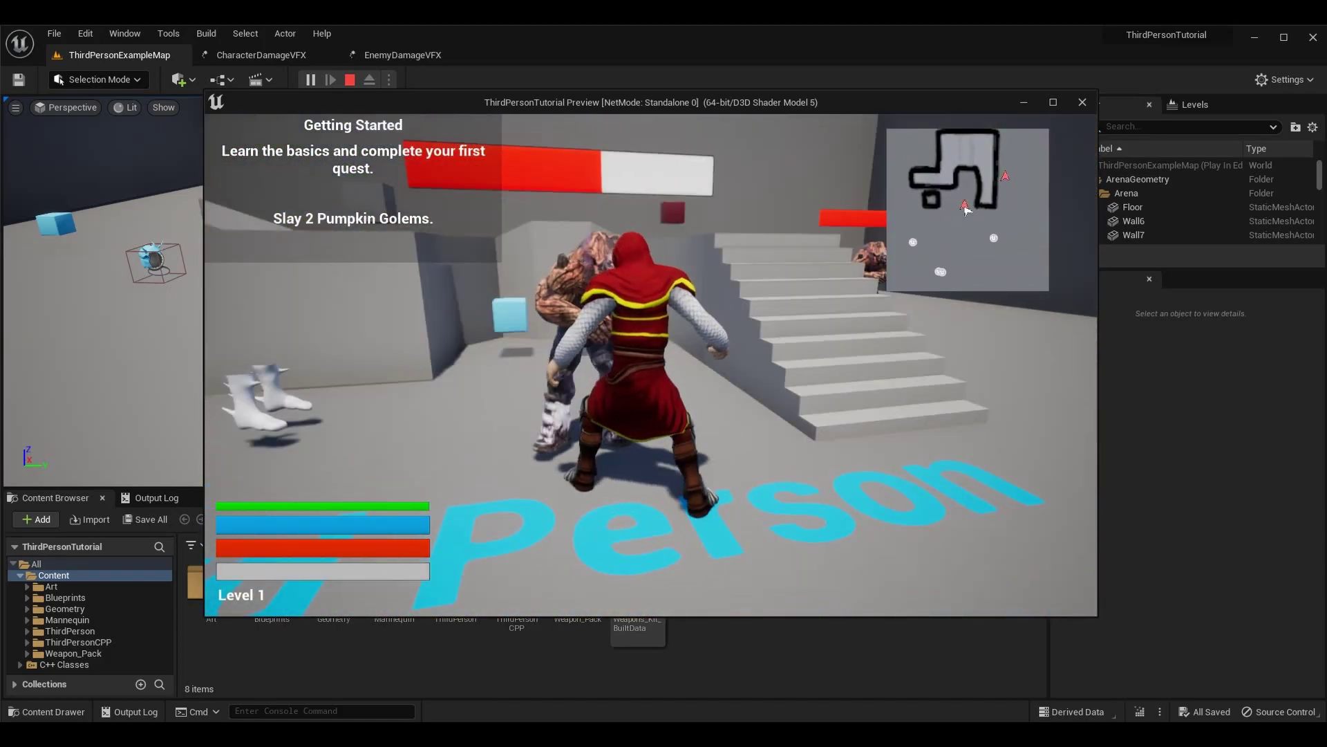
{"action": "key", "text": "s"}
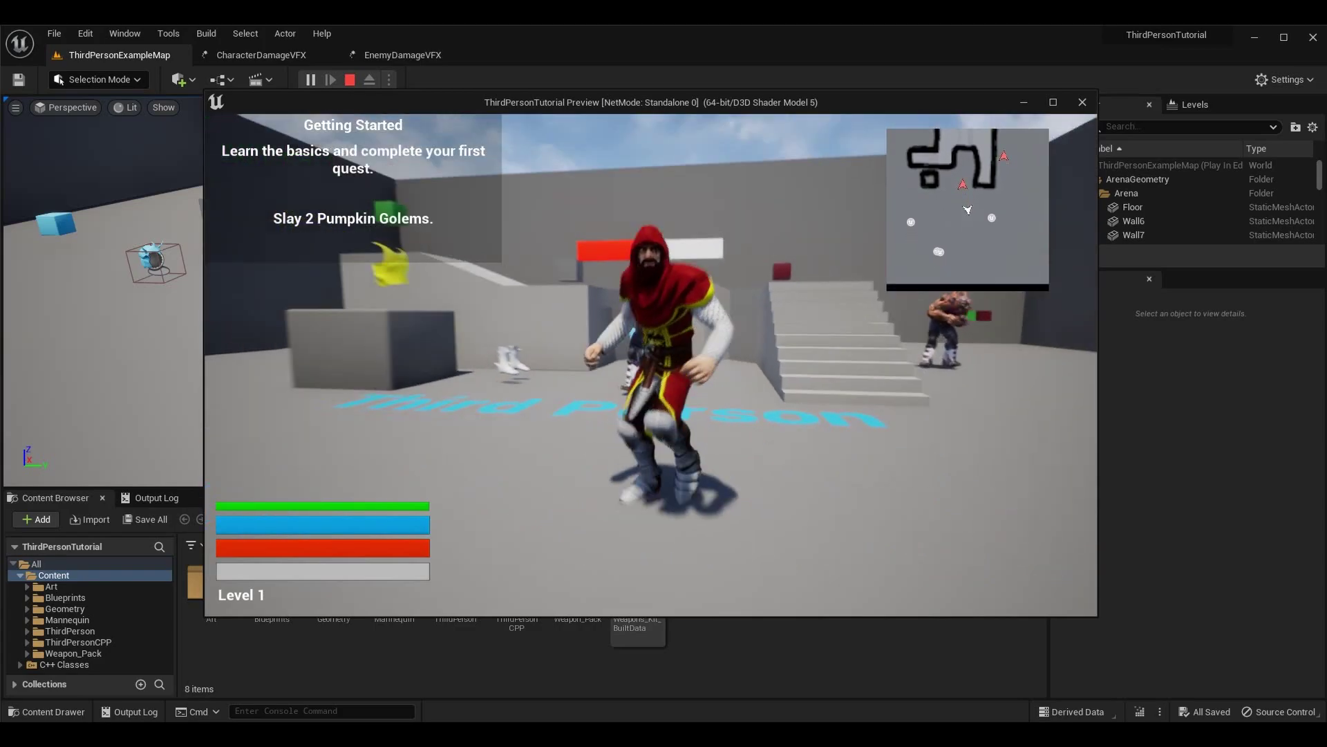
{"action": "key", "text": "w"}
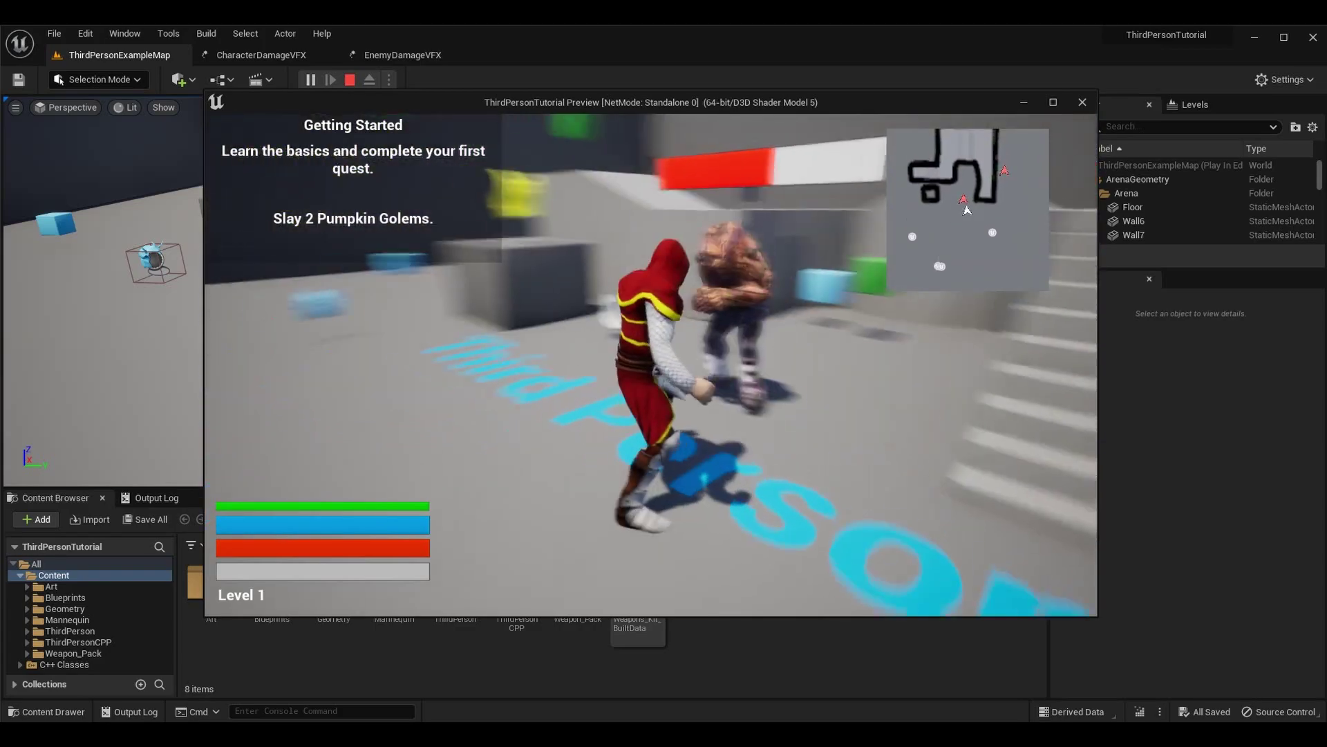
{"action": "key", "text": "w"}
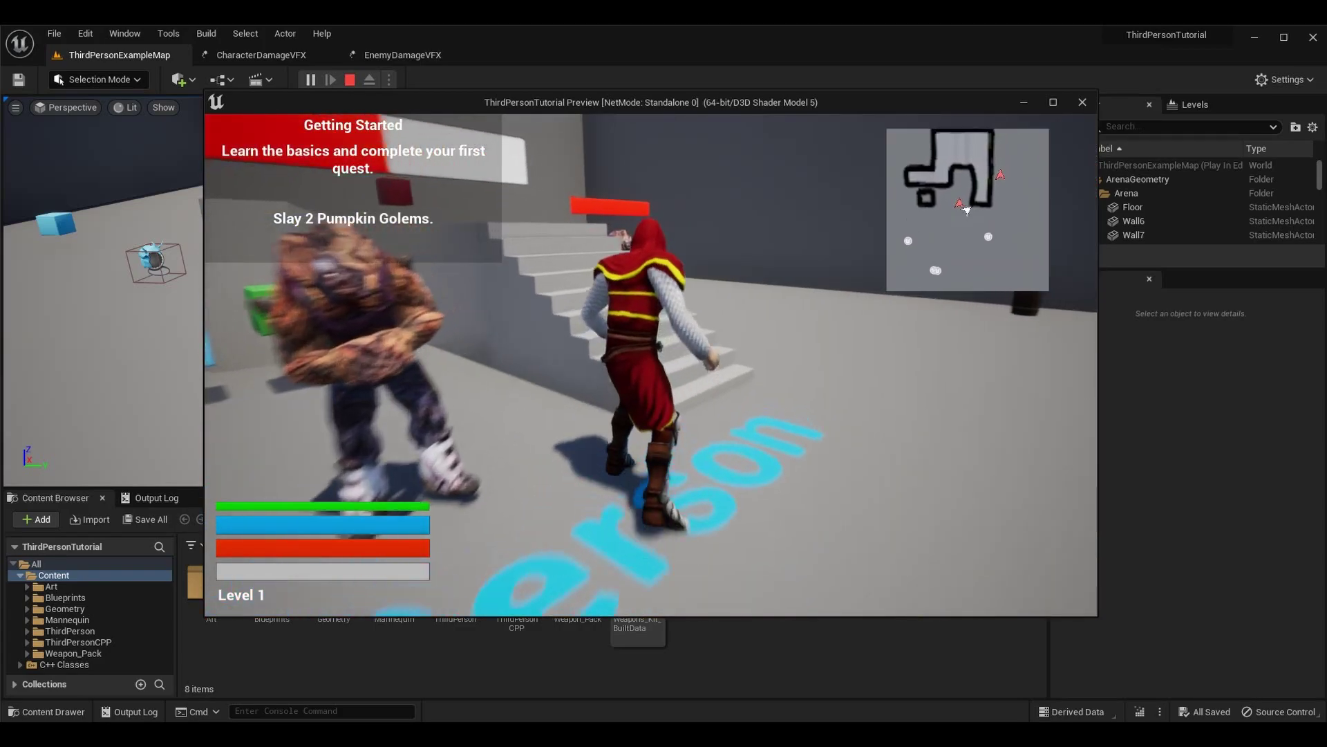
{"action": "key", "text": "w"}
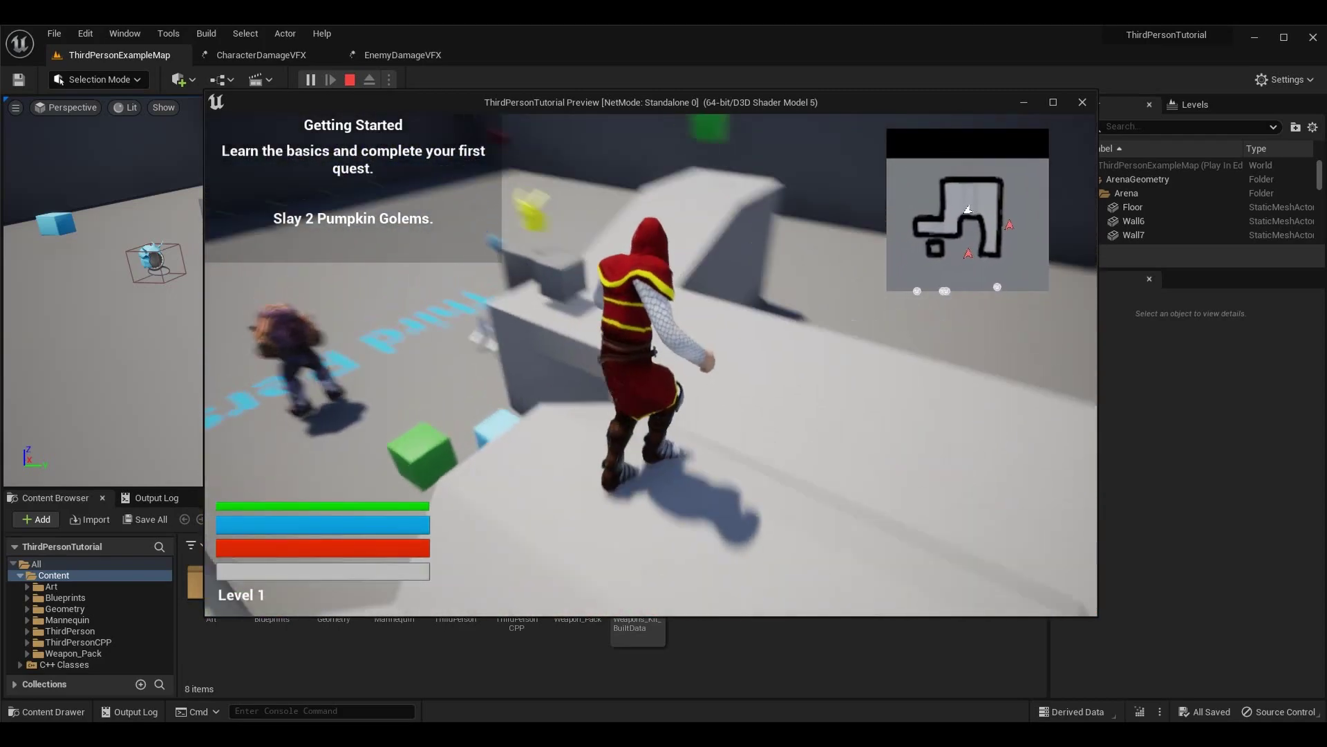
{"action": "key", "text": "space"}
{"action": "key", "text": "w"}
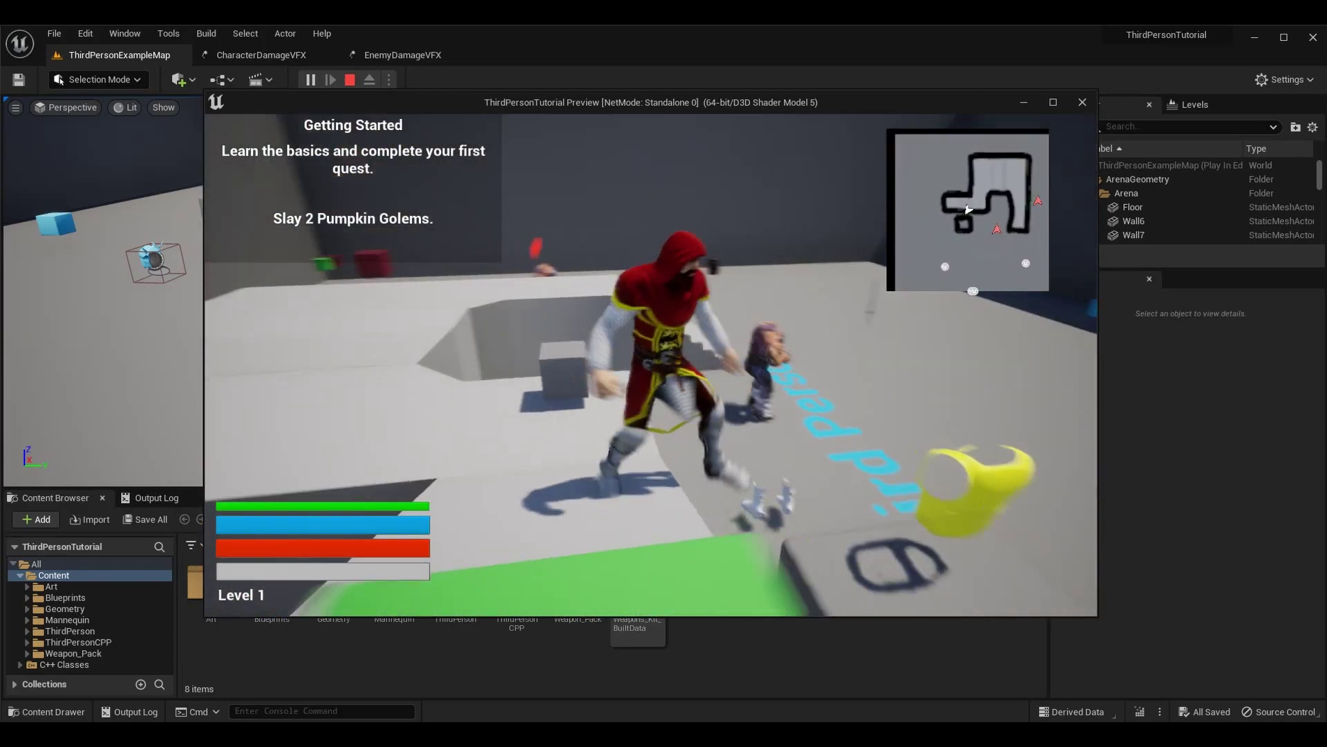
{"action": "key", "text": "space"}
{"action": "key", "text": "w"}
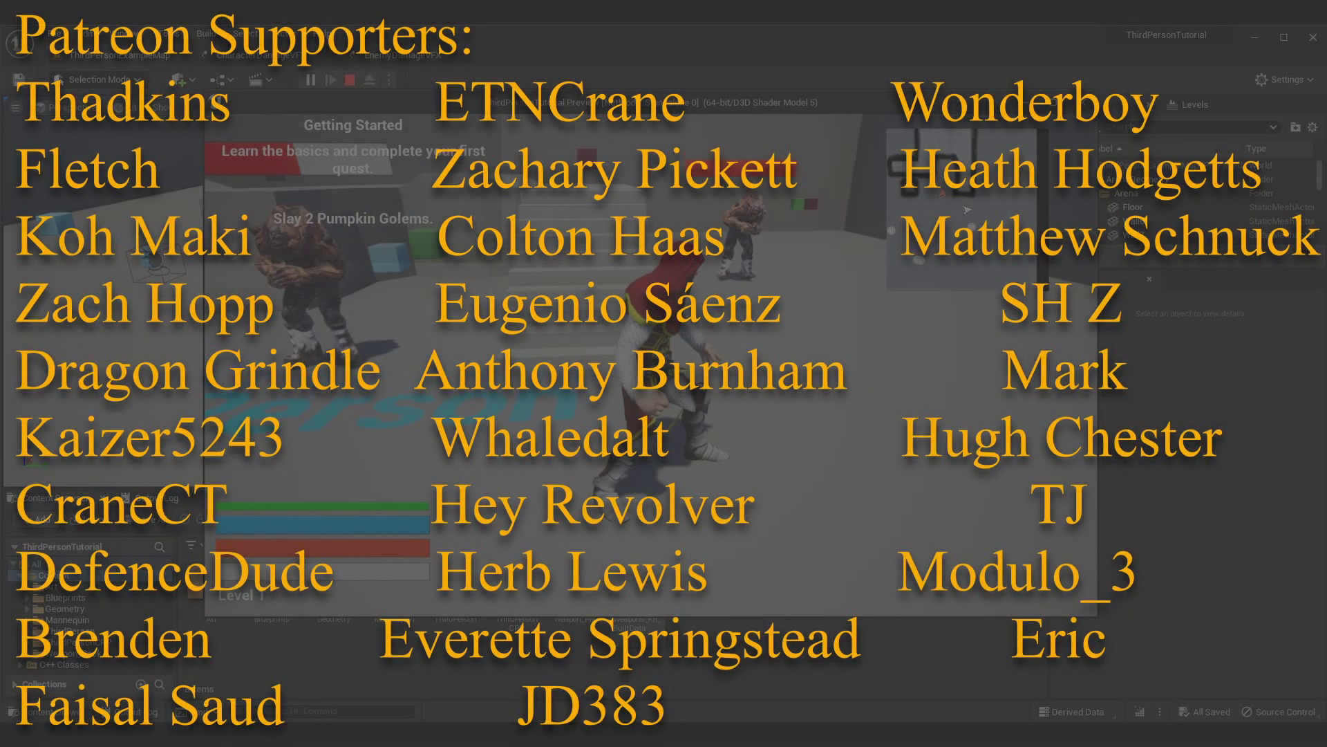
- Bring the character to the Basic Dagger and equip it through the inventory
{"action": "key", "text": "w"}
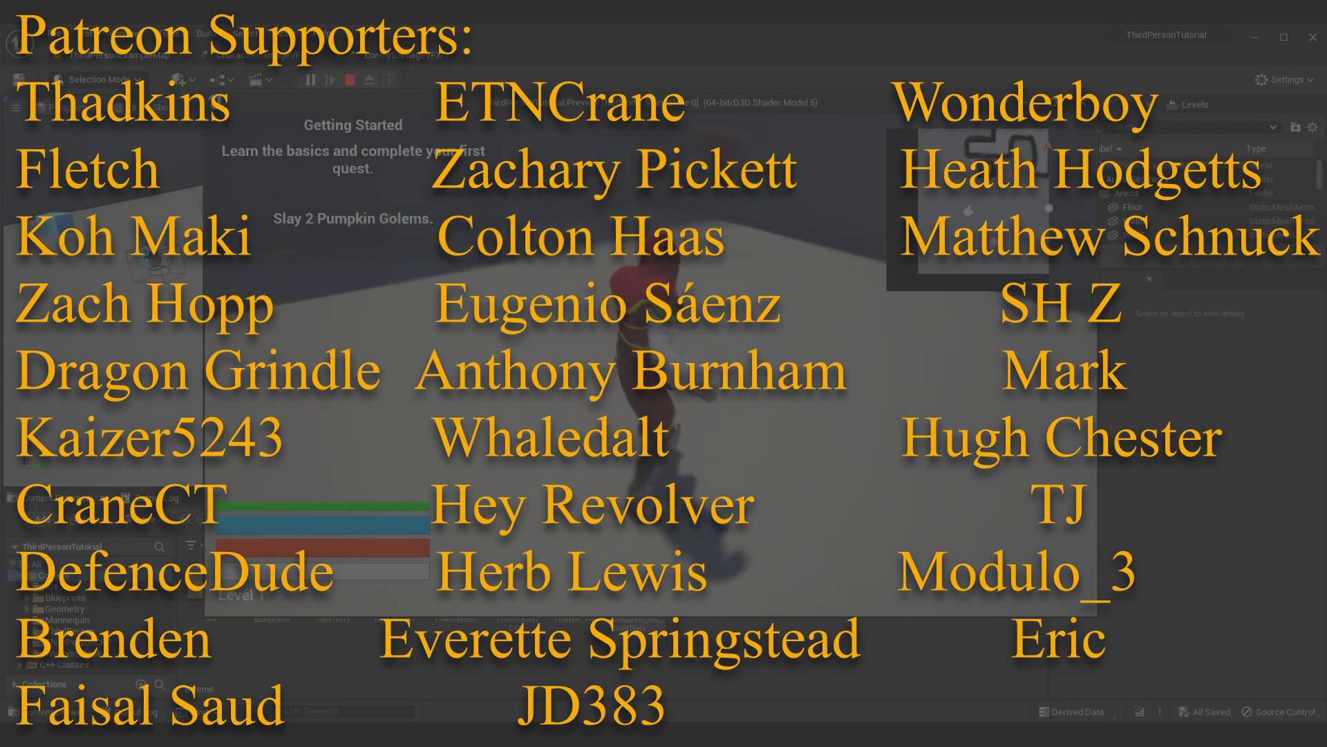
{"action": "key", "text": "i"}
{"action": "key", "text": "i"}
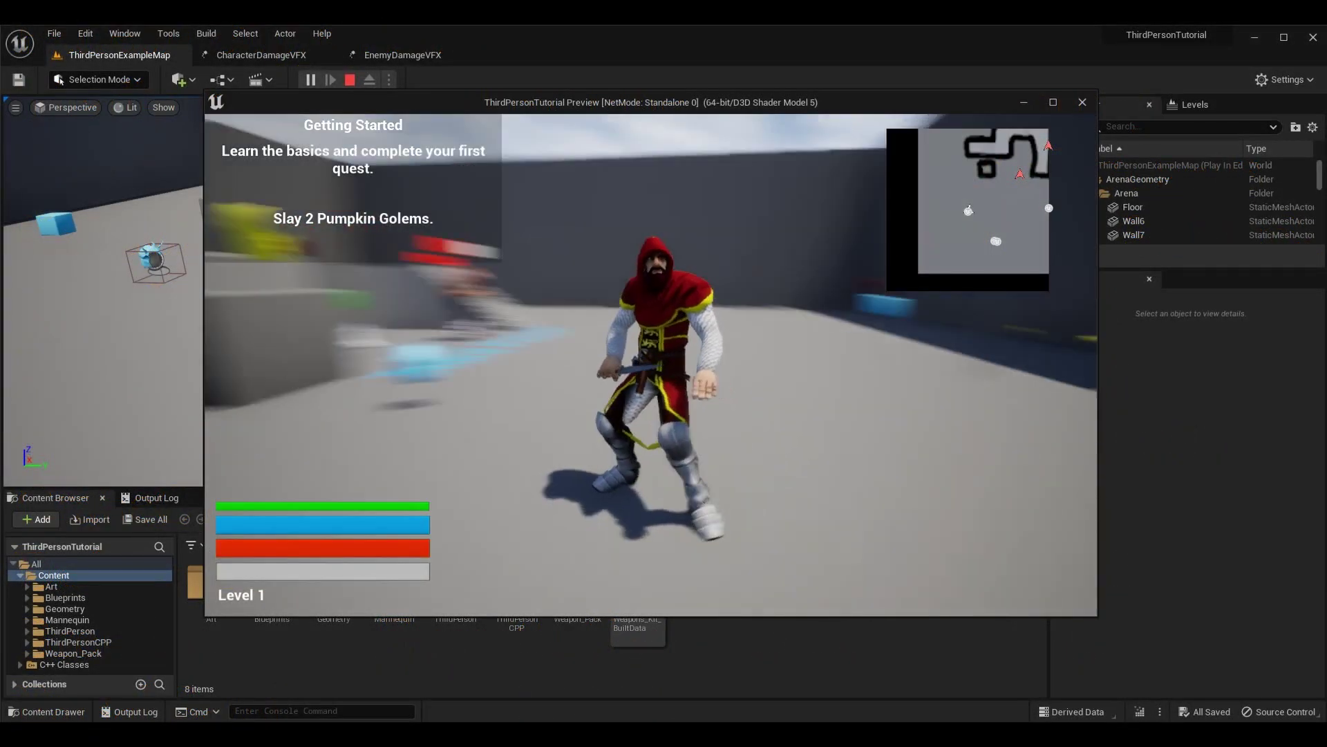
{"action": "key", "text": "w"}
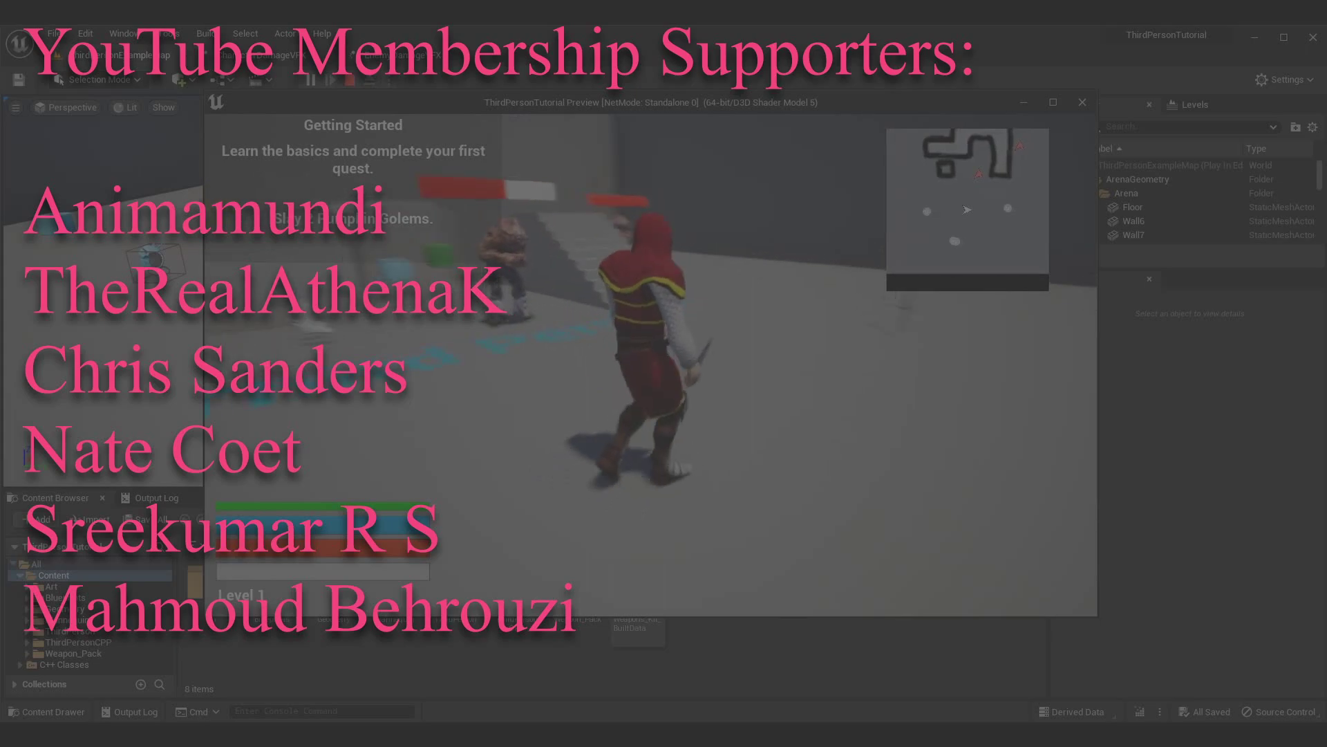
{"action": "key", "text": "w"}
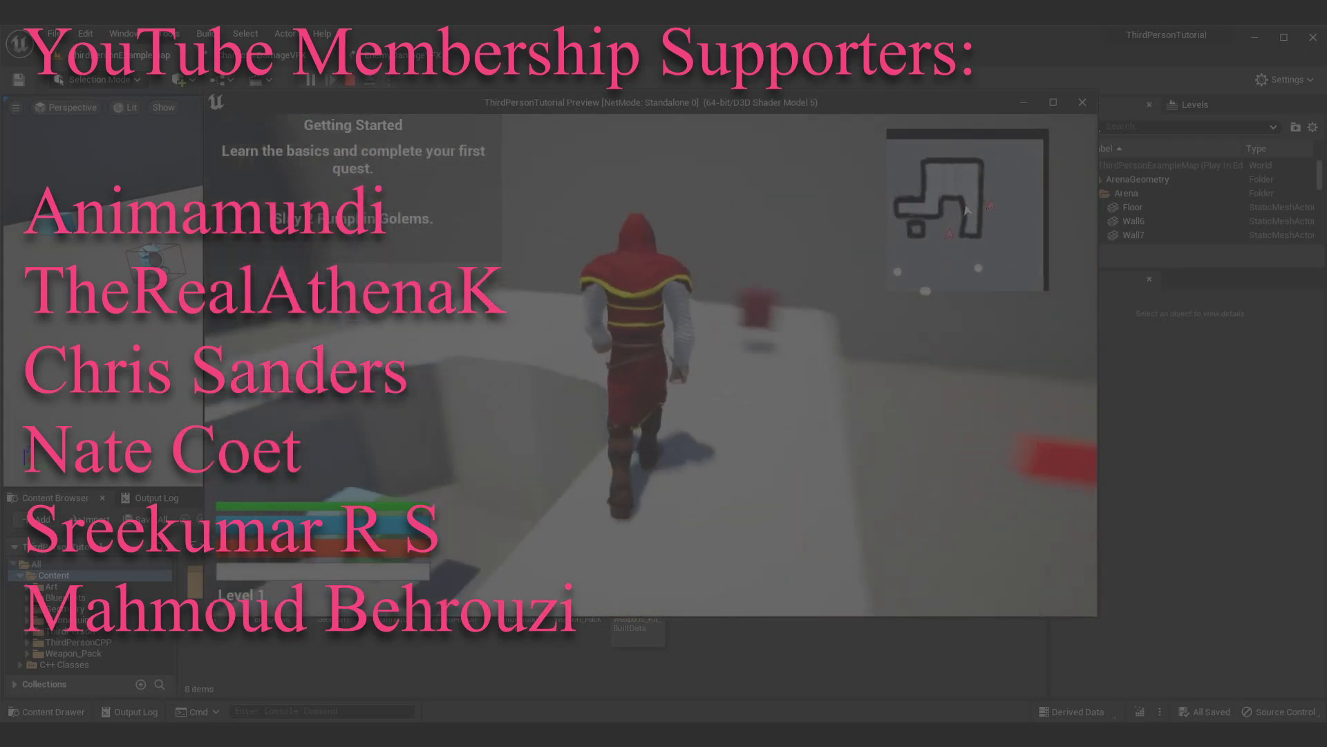
{"action": "key", "text": "w"}
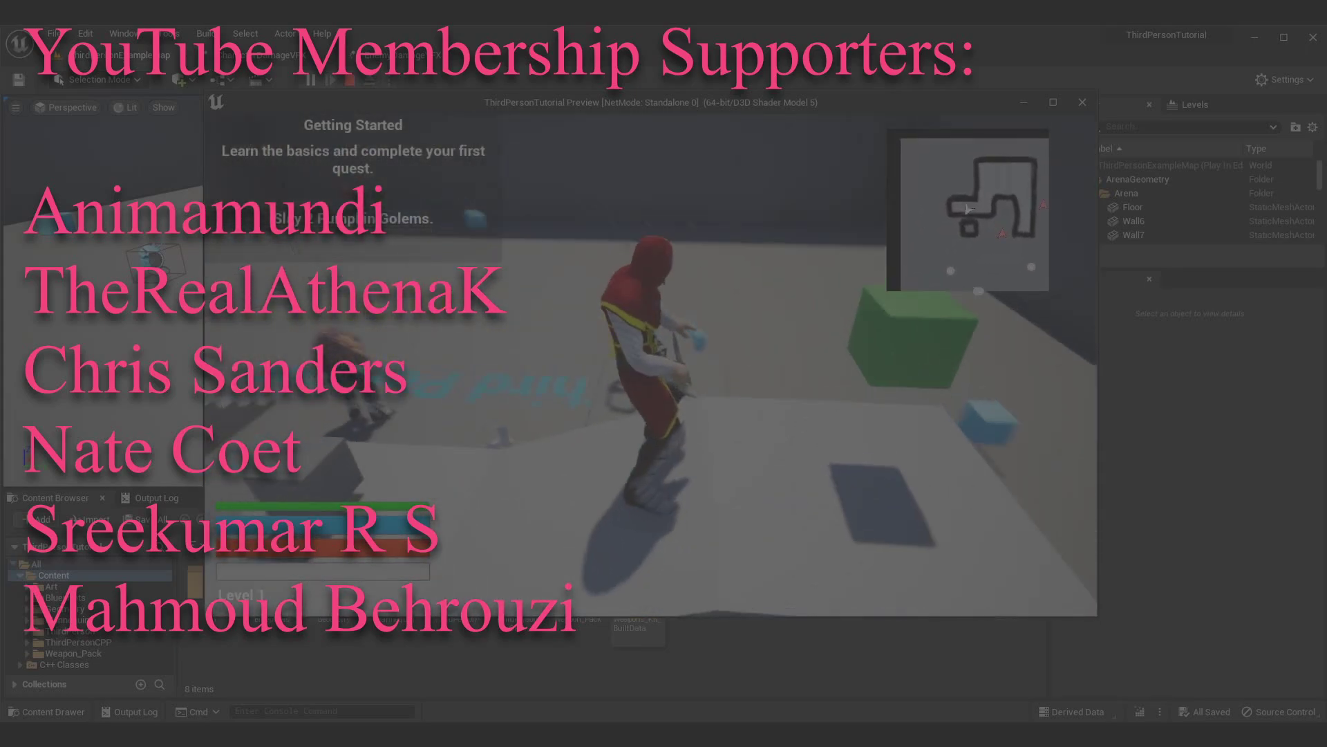
{"action": "key", "text": "w"}
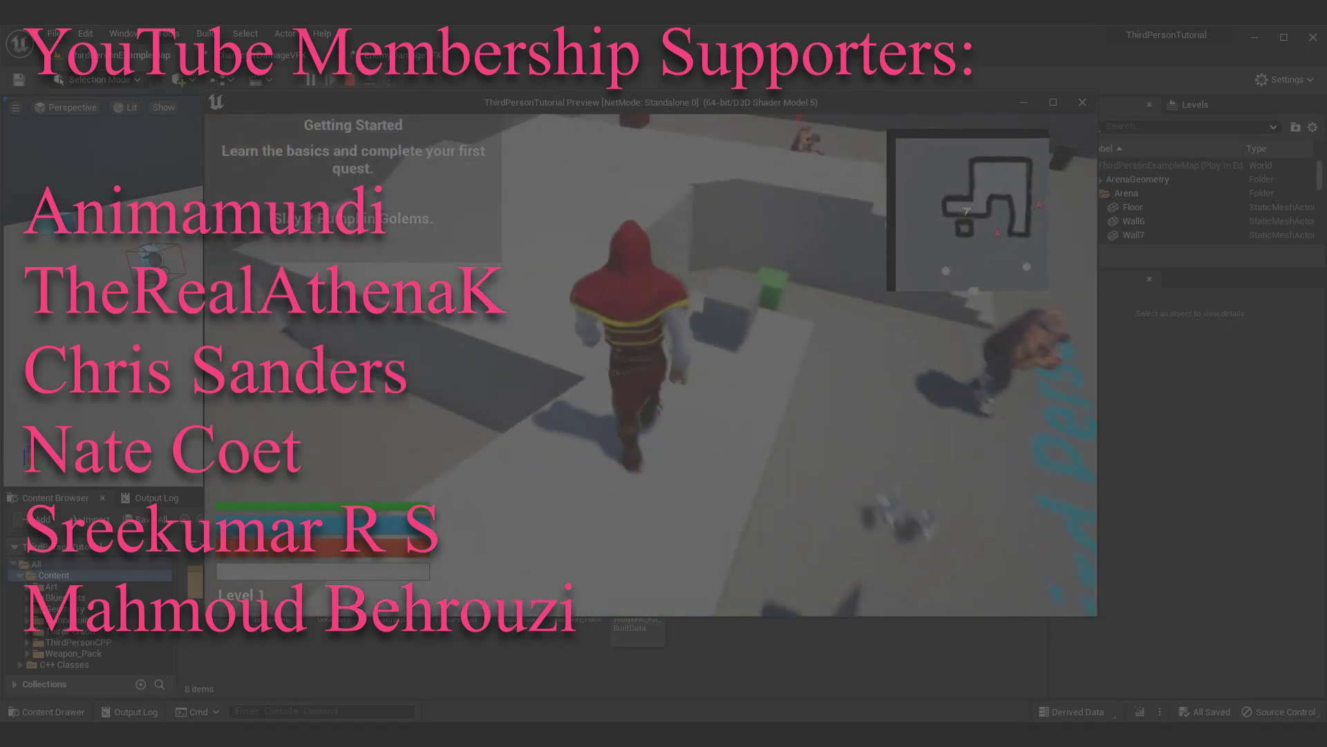
{"action": "key", "text": "w"}
{"action": "key", "text": "w"}
{"action": "key", "text": "w"}
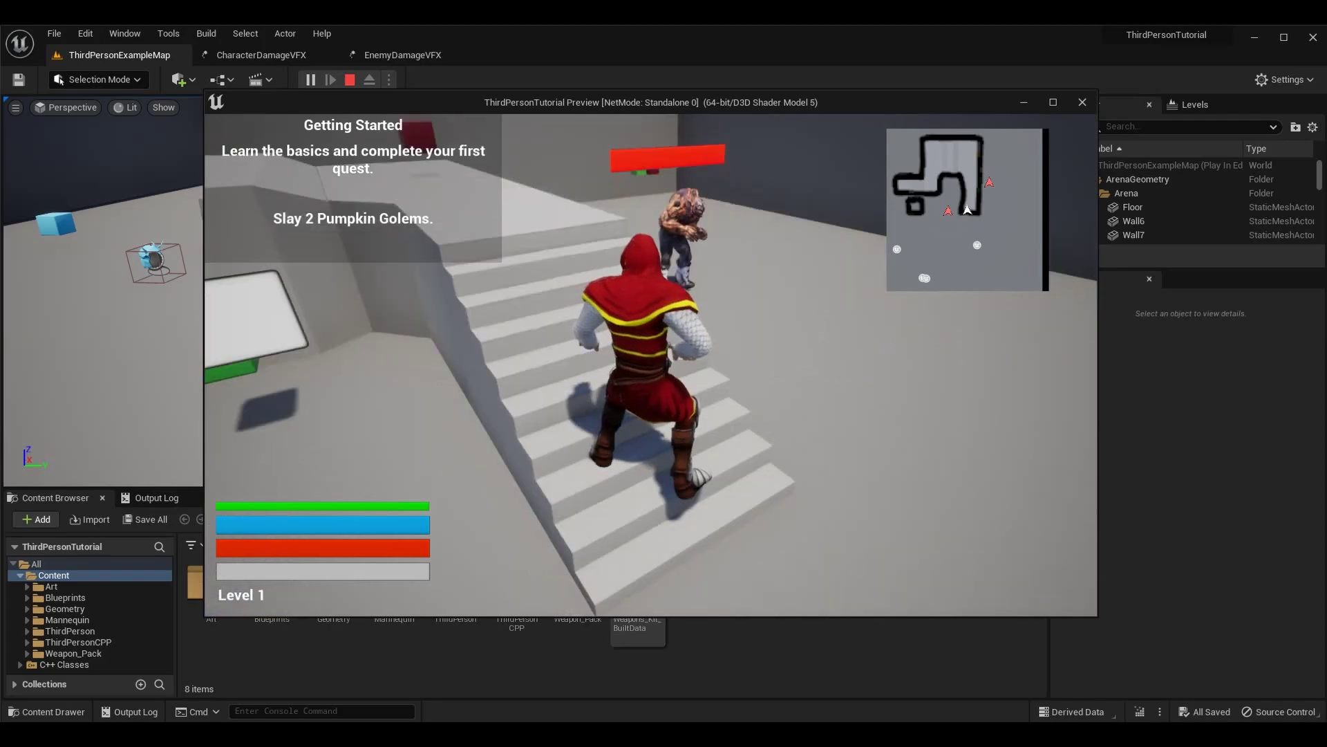
{"action": "key", "text": "w"}
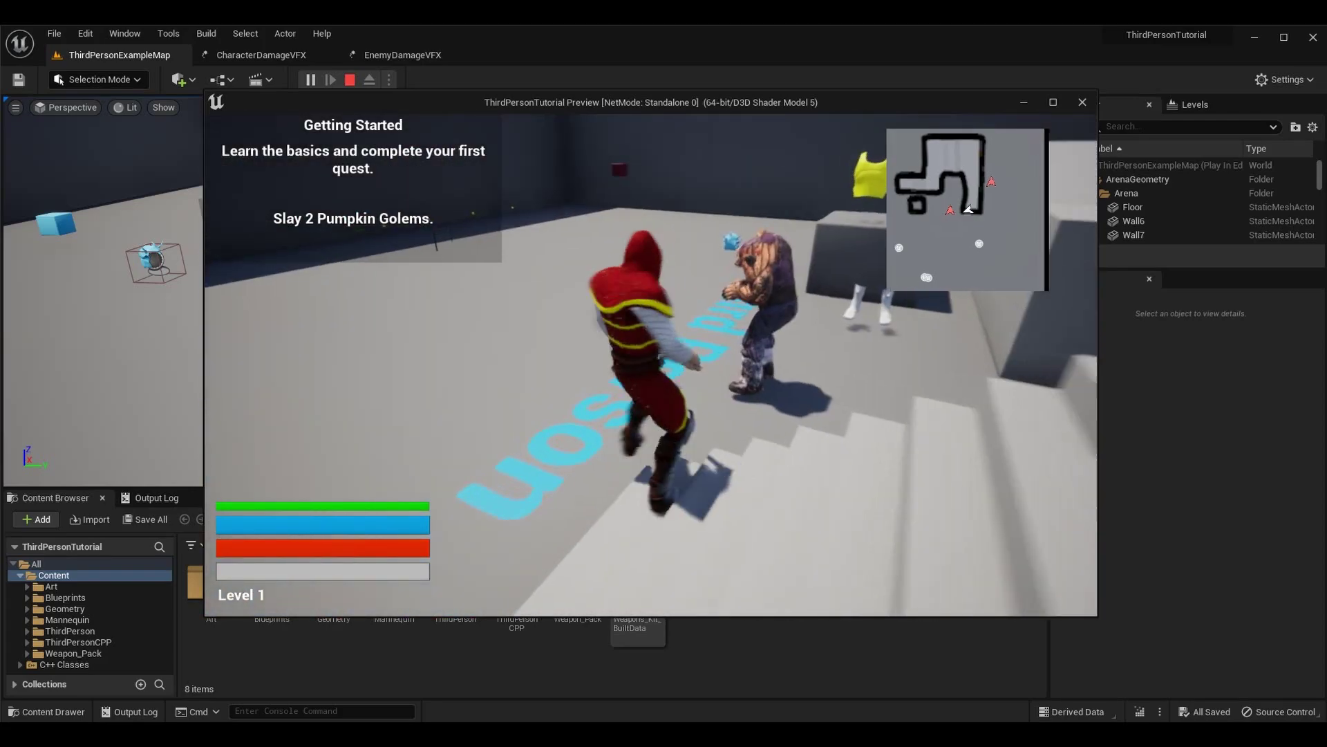
{"action": "key", "text": "w"}
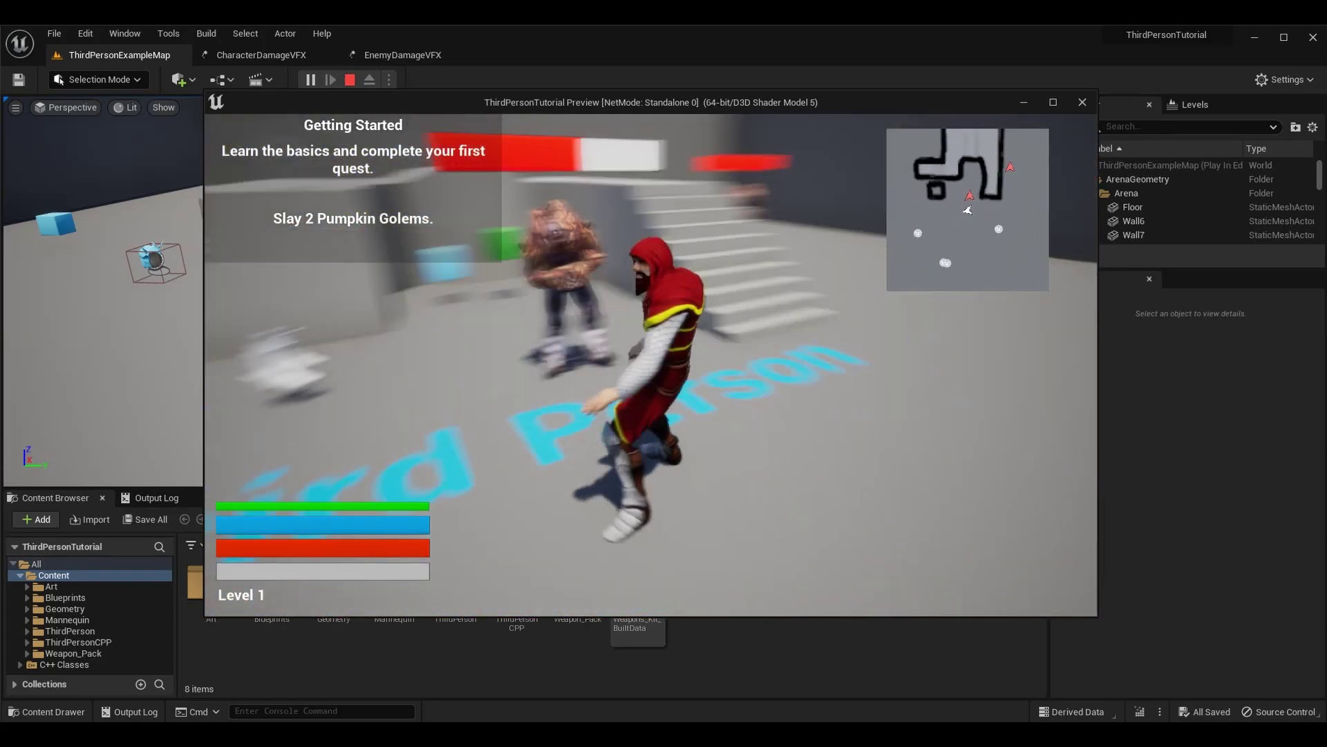
{"action": "key", "text": "s"}
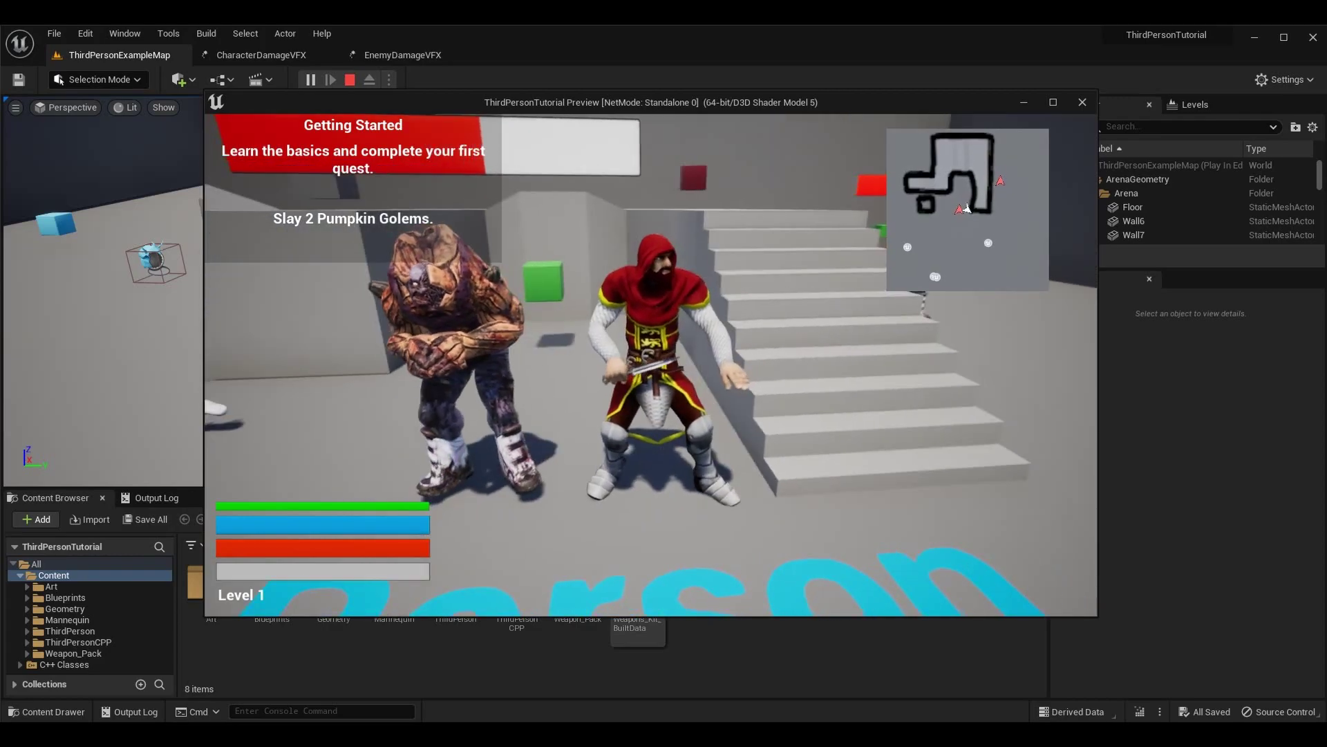
{"action": "key", "text": "s"}
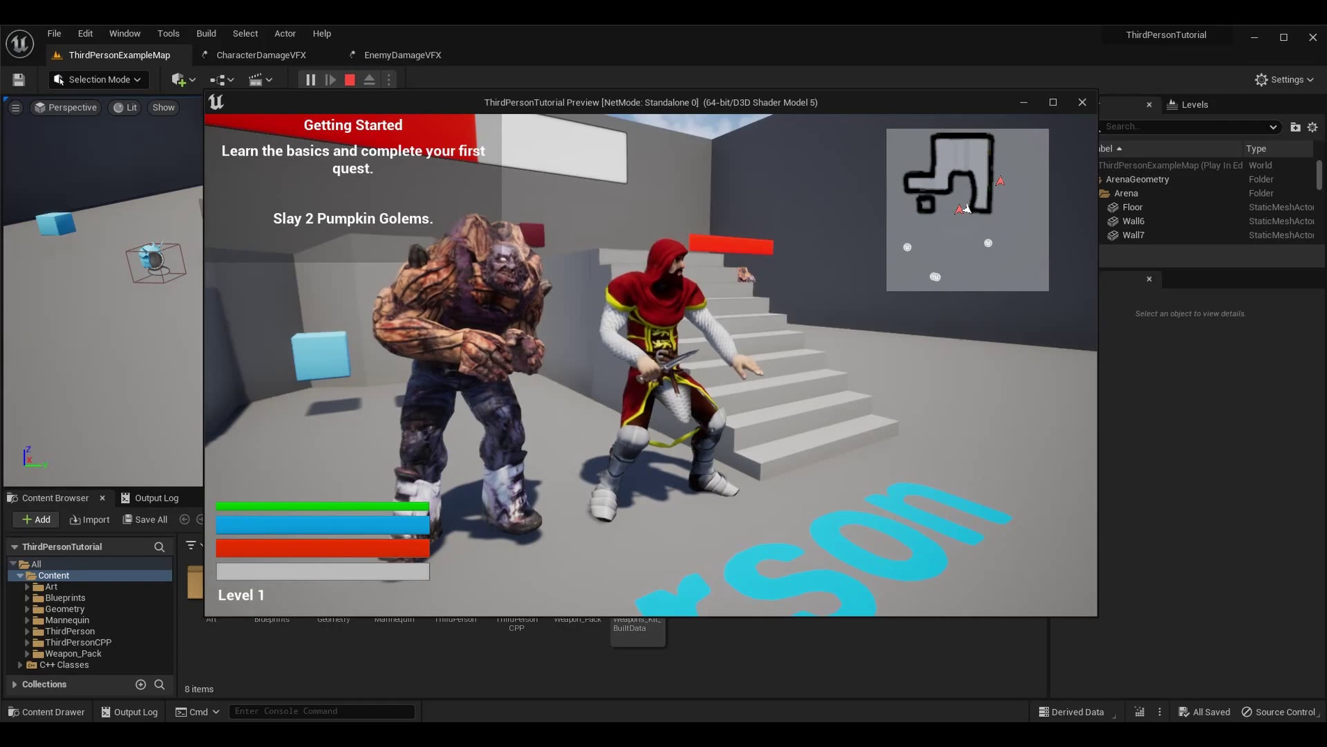
{"action": "key", "text": "w"}
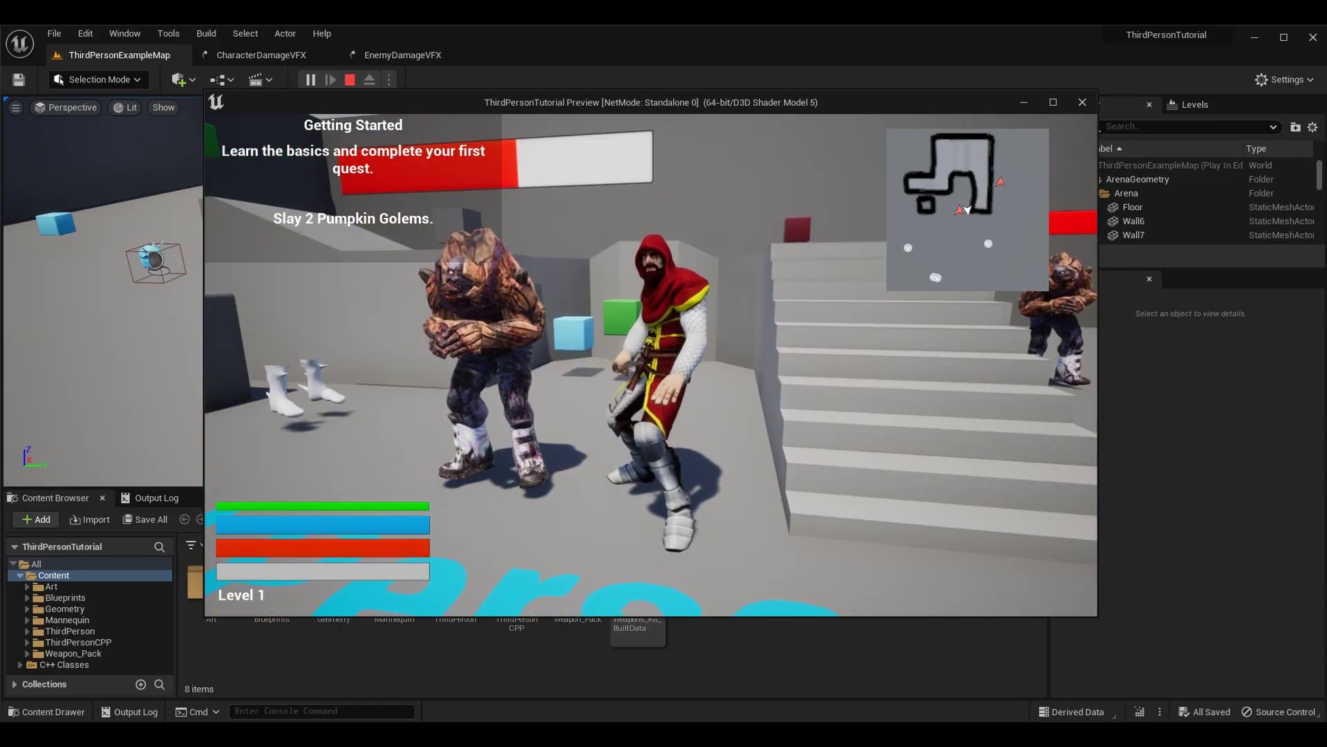
- End the play session and go to the Art content folder, briefly checking its Effects subfolder
{"action": "key", "text": "Escape"}
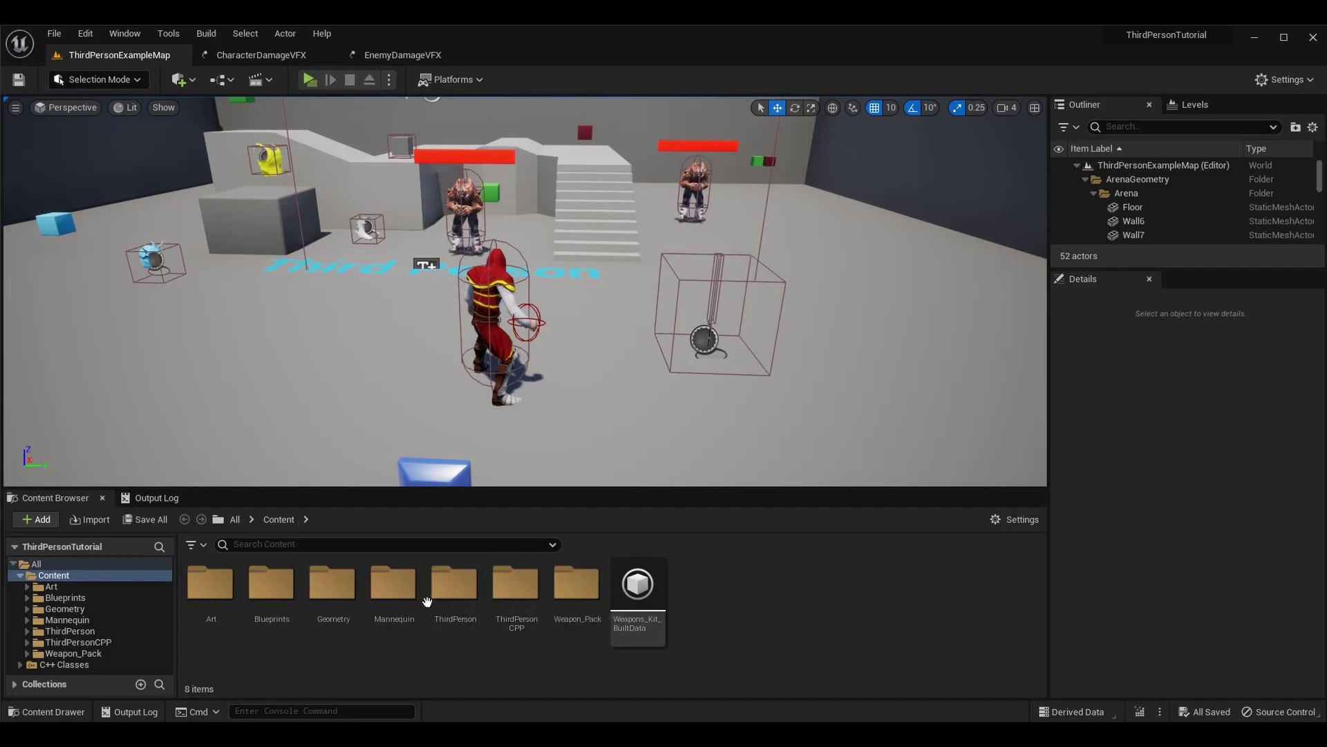
{"action": "double_click", "coordinate": [189, 599]}
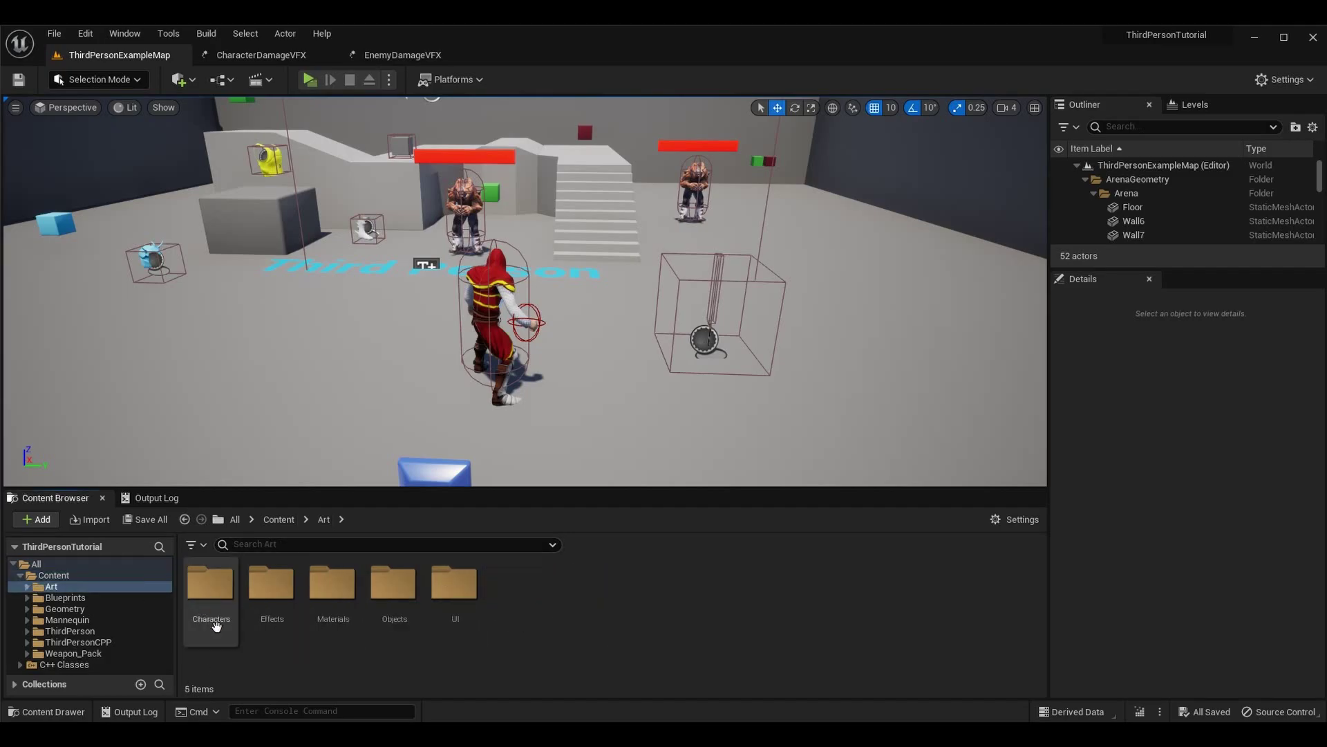
{"action": "double_click", "coordinate": [271, 587]}
{"action": "left_click", "coordinate": [324, 520]}
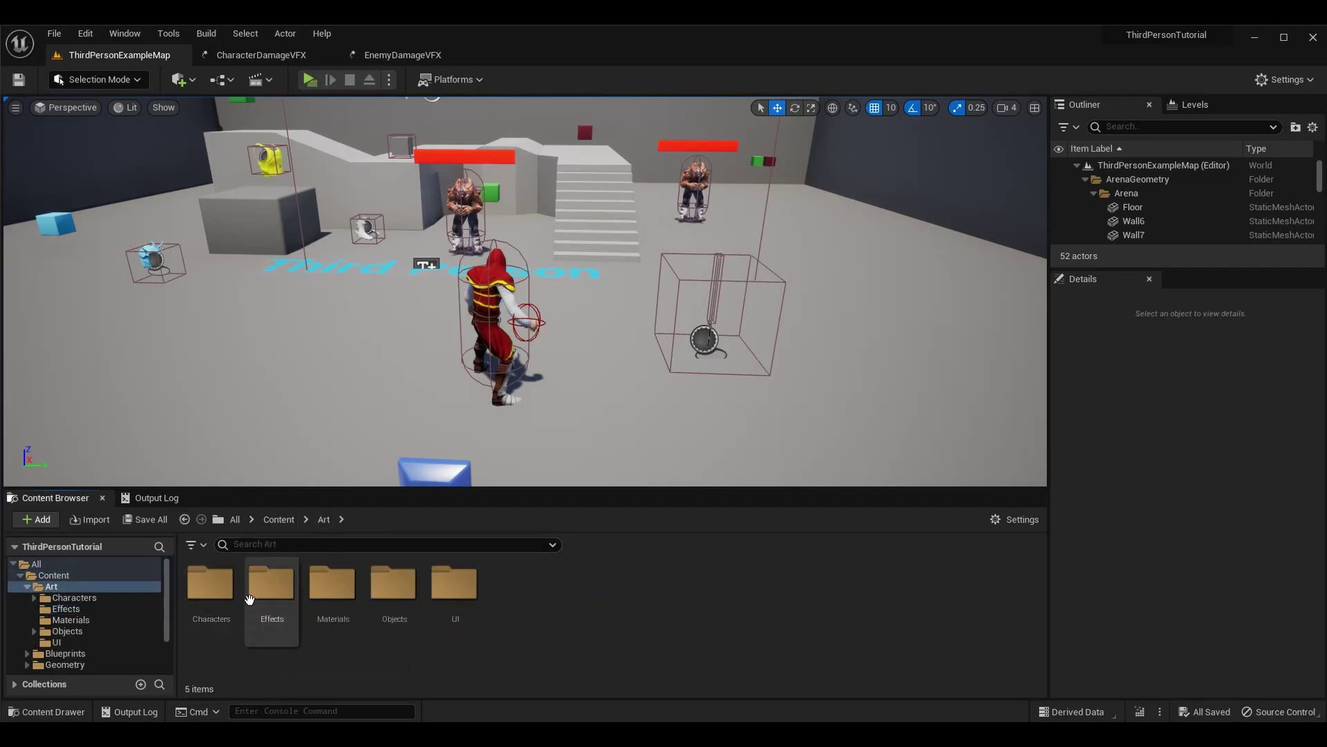
- Open the Effects folder and view the details of the EnemyDamageVFX asset
{"action": "double_click", "coordinate": [274, 599]}
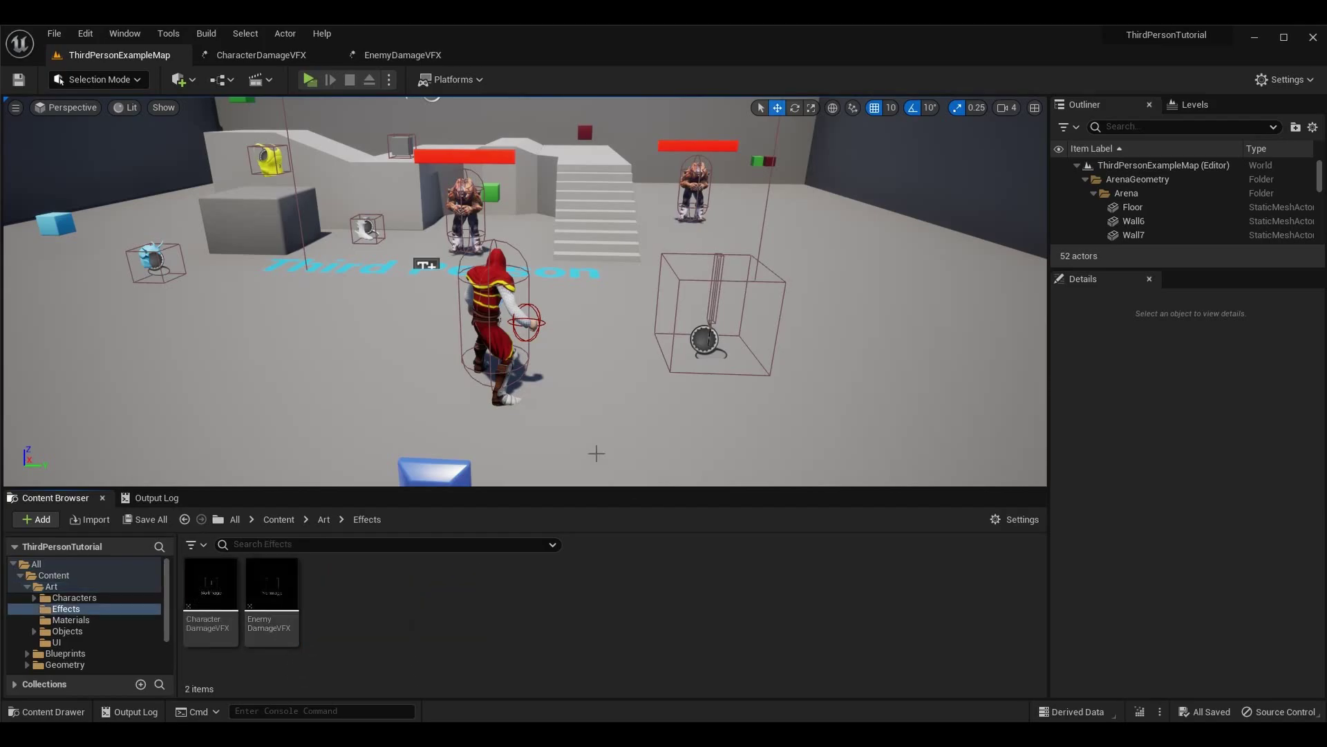
{"action": "mouse_move", "coordinate": [275, 607]}
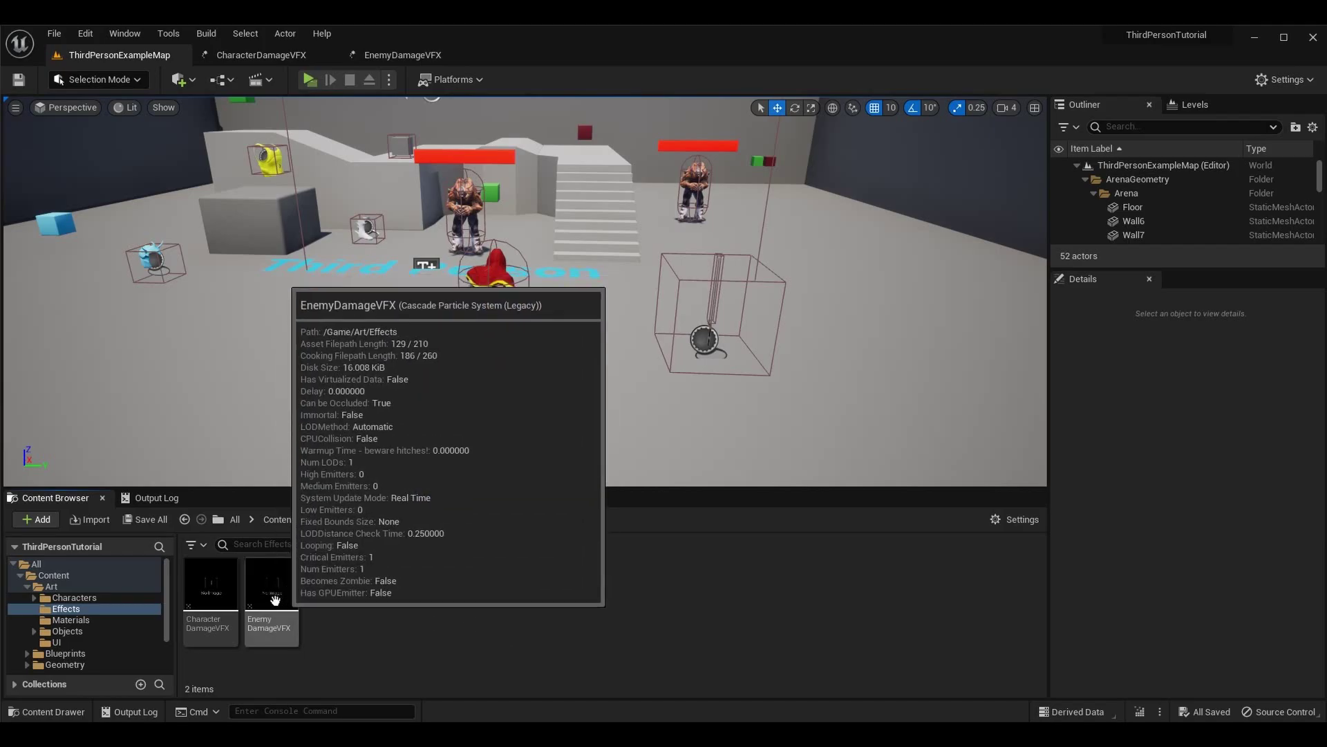
{"action": "right_click", "coordinate": [332, 599]}
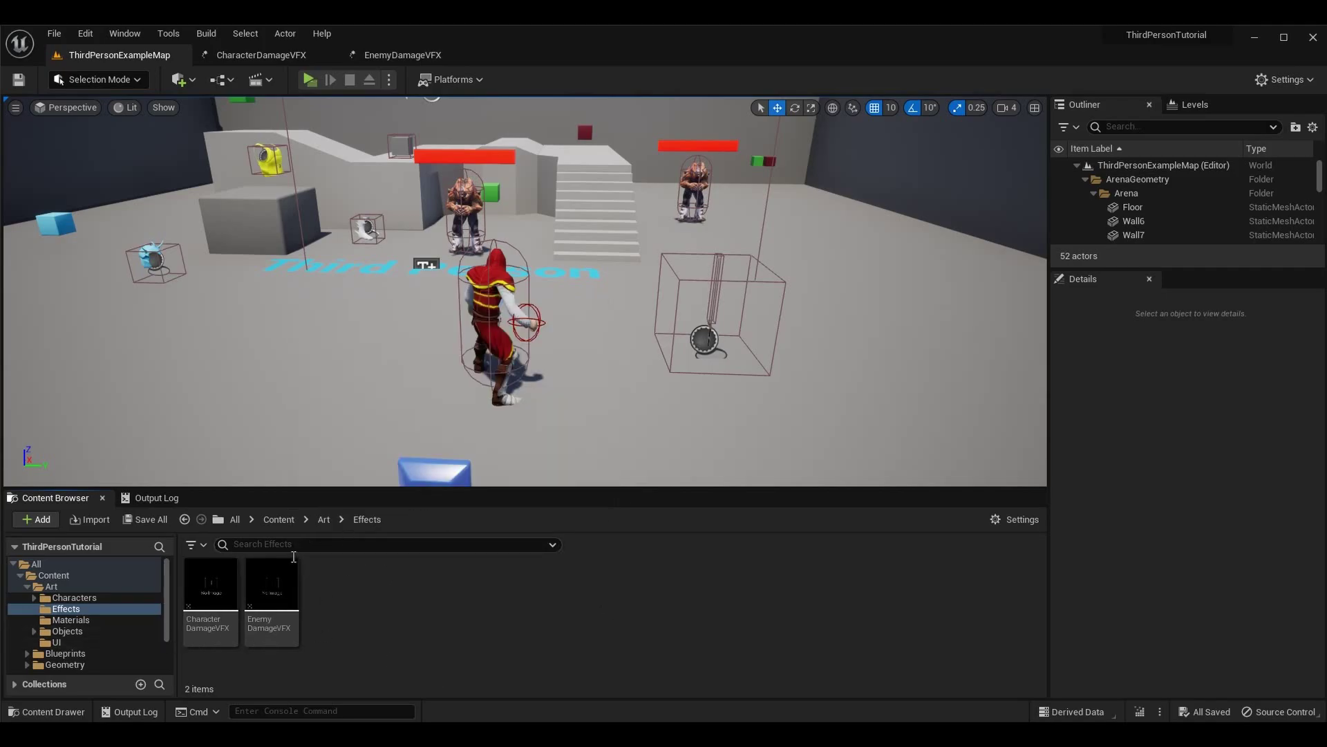
{"action": "mouse_move", "coordinate": [278, 581]}
- Create a Cascade Particle System (Legacy) asset named VFX in the Effects folder
{"action": "left_click", "coordinate": [42, 521]}
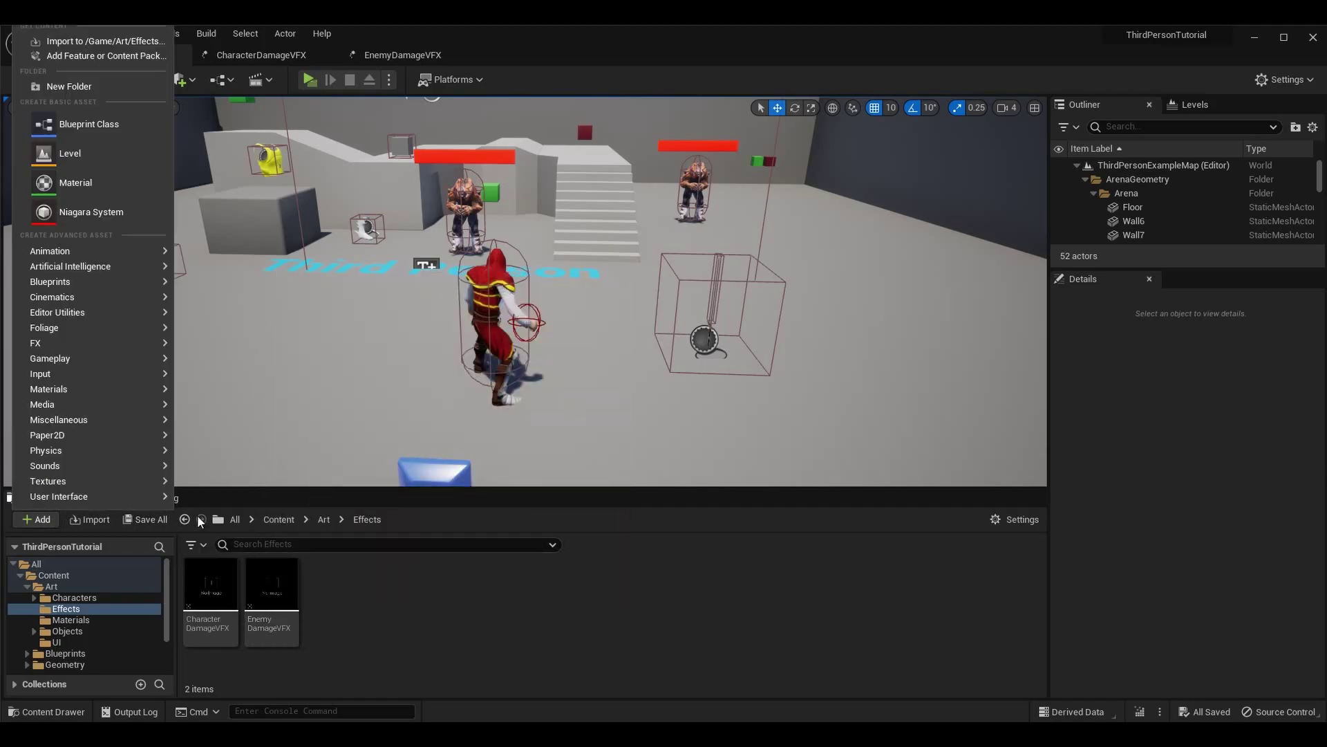
{"action": "mouse_move", "coordinate": [79, 422]}
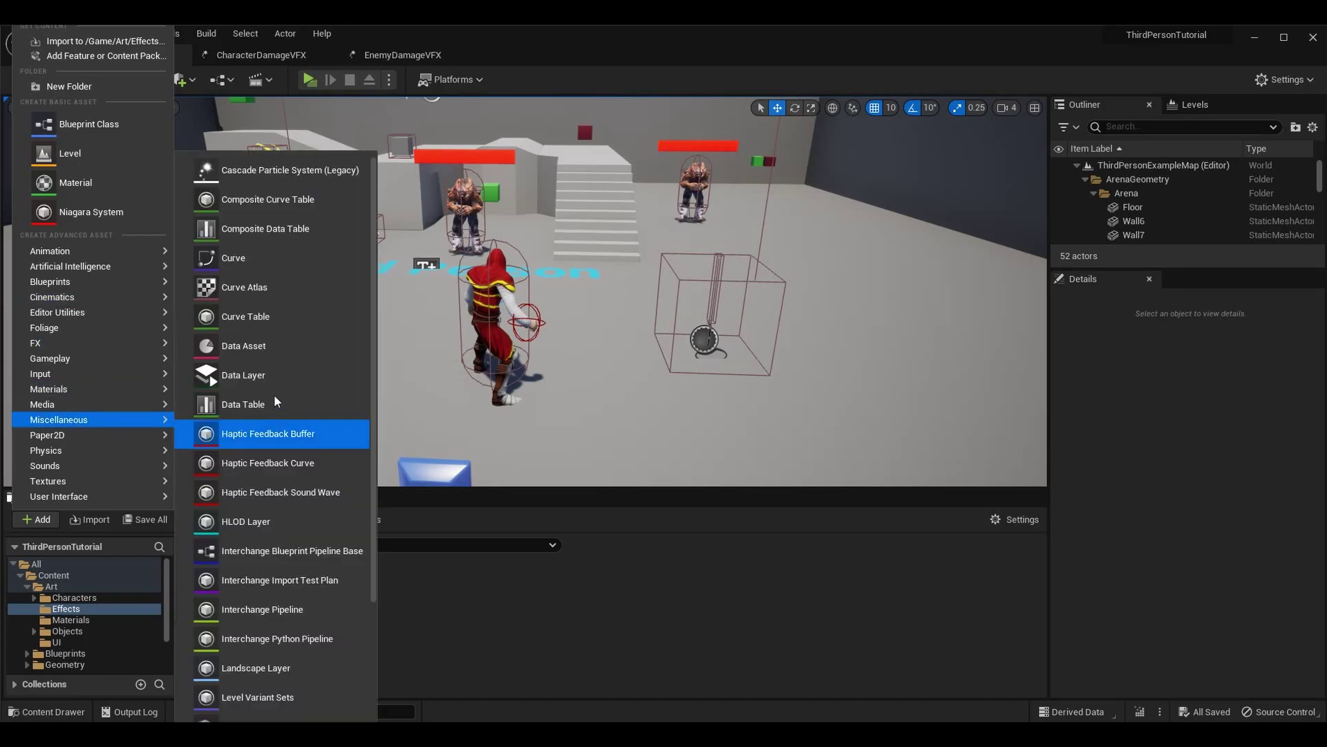
{"action": "left_click", "coordinate": [329, 173]}
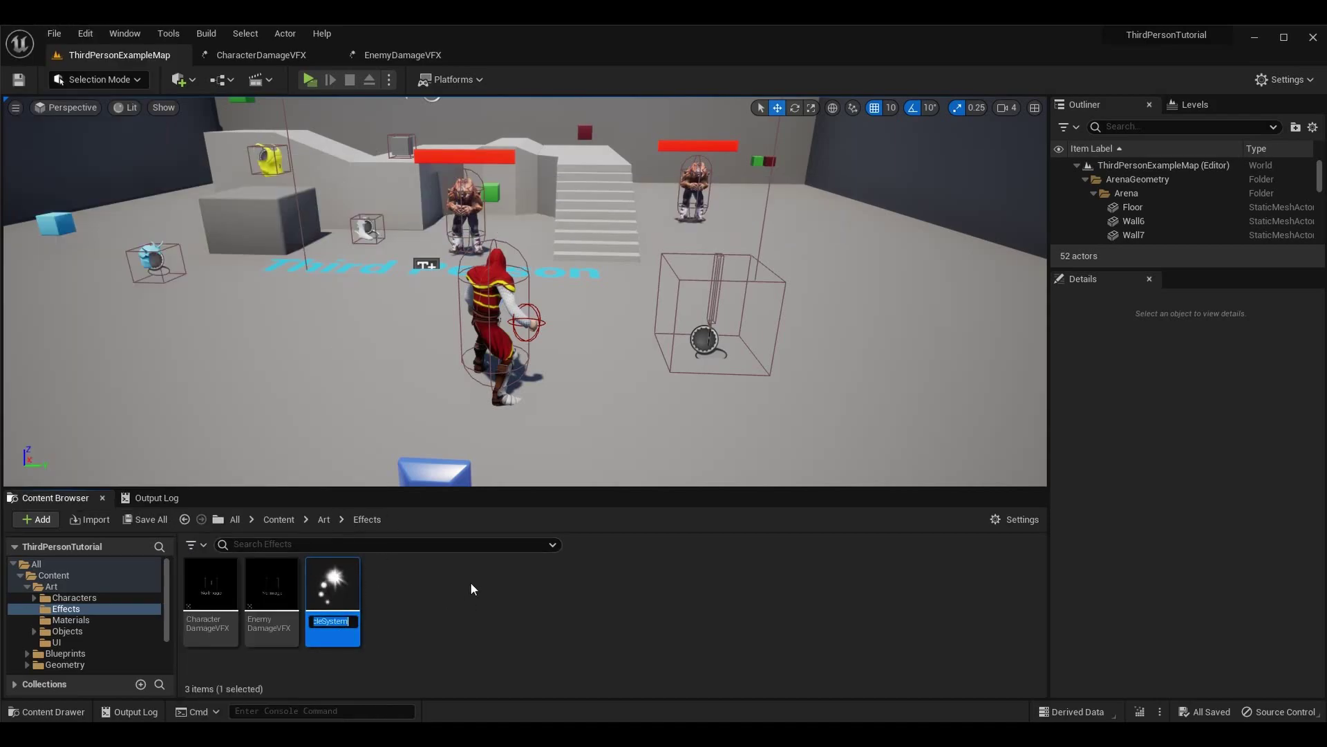
{"action": "type", "text": "VFX"}
{"action": "key", "text": "Return"}
- Open the VFX particle system and examine its default particles up close in the preview
{"action": "double_click", "coordinate": [339, 584]}
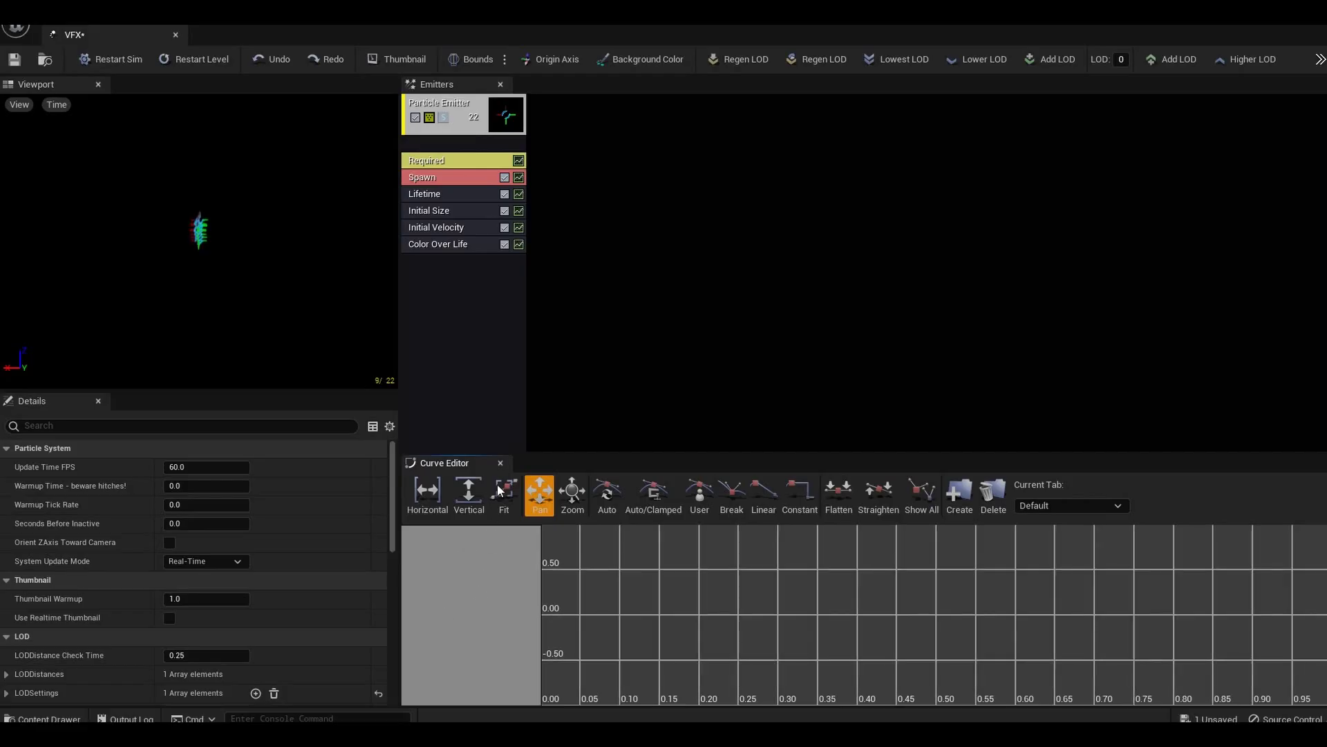
{"action": "scroll", "coordinate": [252, 192], "scroll_direction": "up", "scroll_amount": 5}
{"action": "middle_click_drag", "start_coordinate": [251, 192], "coordinate": [284, 262]}
{"action": "scroll", "coordinate": [246, 183], "scroll_direction": "down", "scroll_amount": 5}
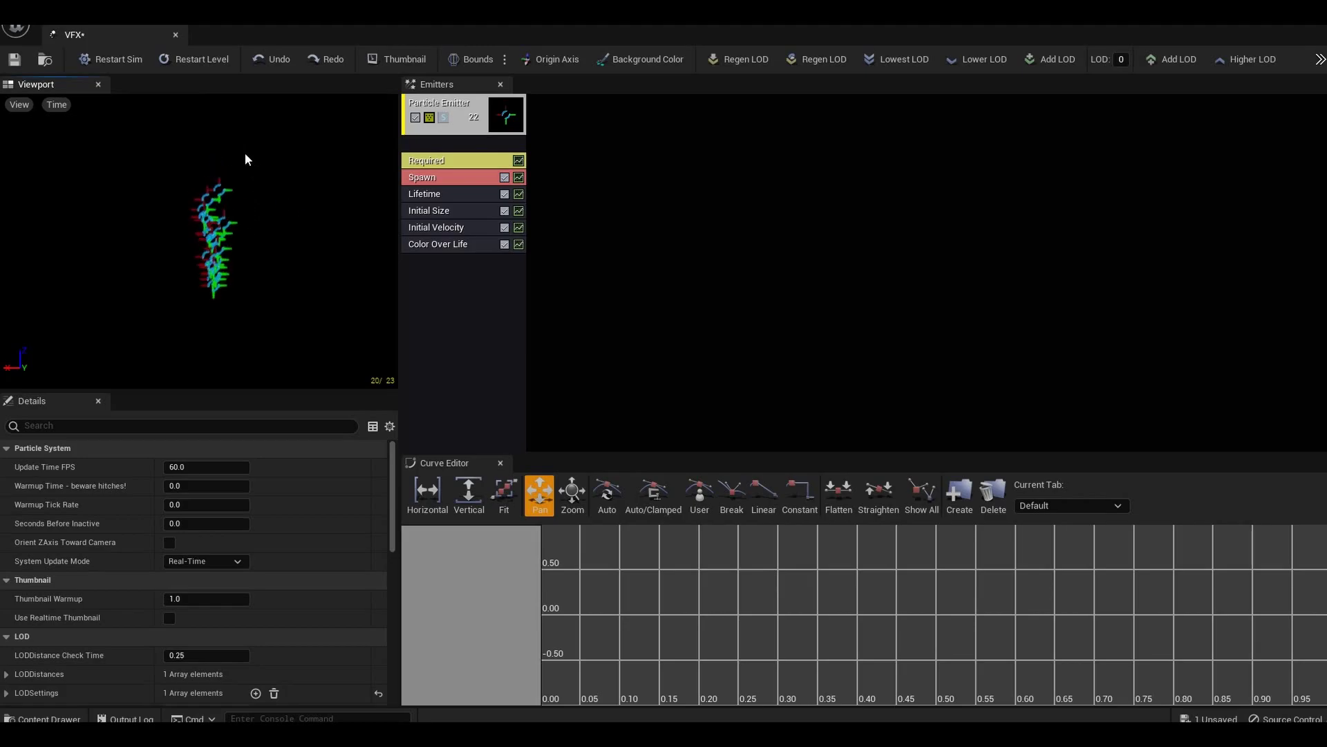
- Close the VFX particle system and delete the asset from the Effects folder
{"action": "left_click", "coordinate": [175, 35]}
{"action": "left_click", "coordinate": [332, 594]}
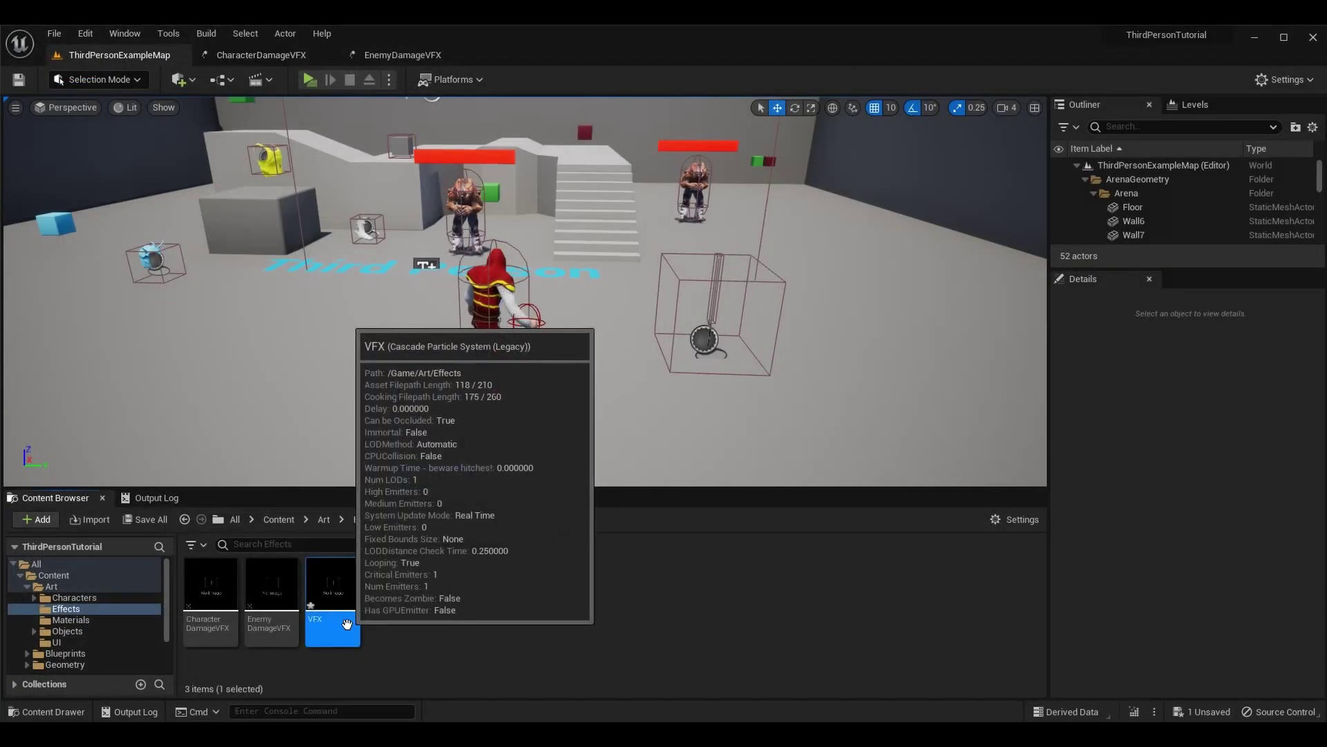
{"action": "key", "text": "Delete"}
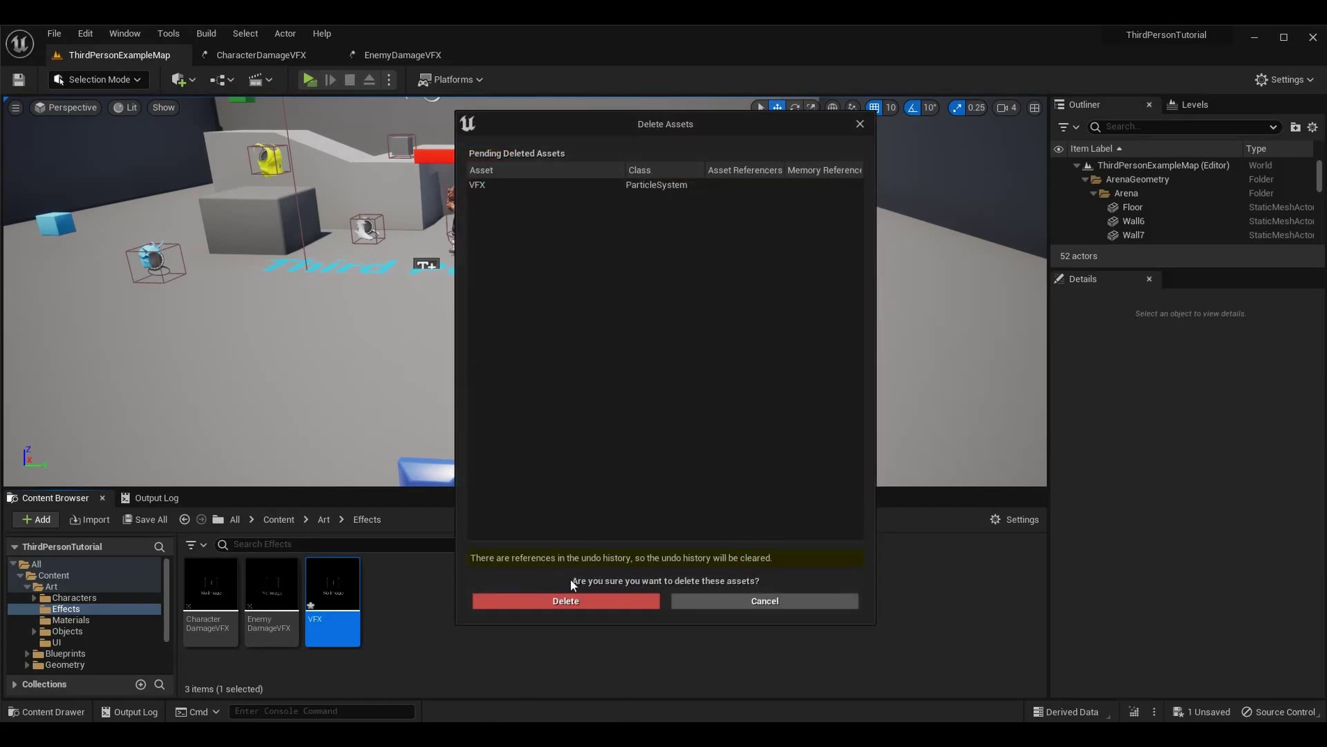
{"action": "left_click", "coordinate": [565, 601]}
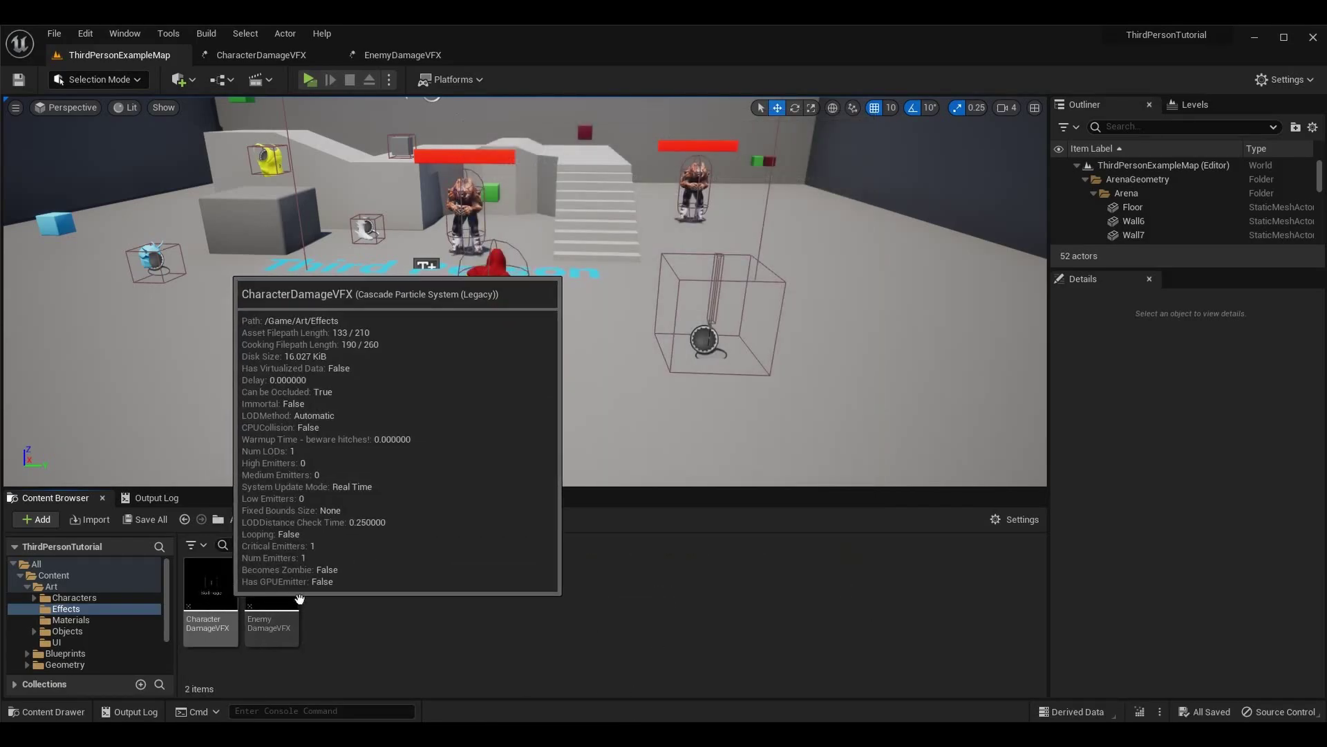
- Open CharacterDamageVFX and look through the settings of its Initial Velocity, Initial Size, Lifetime, Spawn and Required modules
{"action": "double_click", "coordinate": [211, 591]}
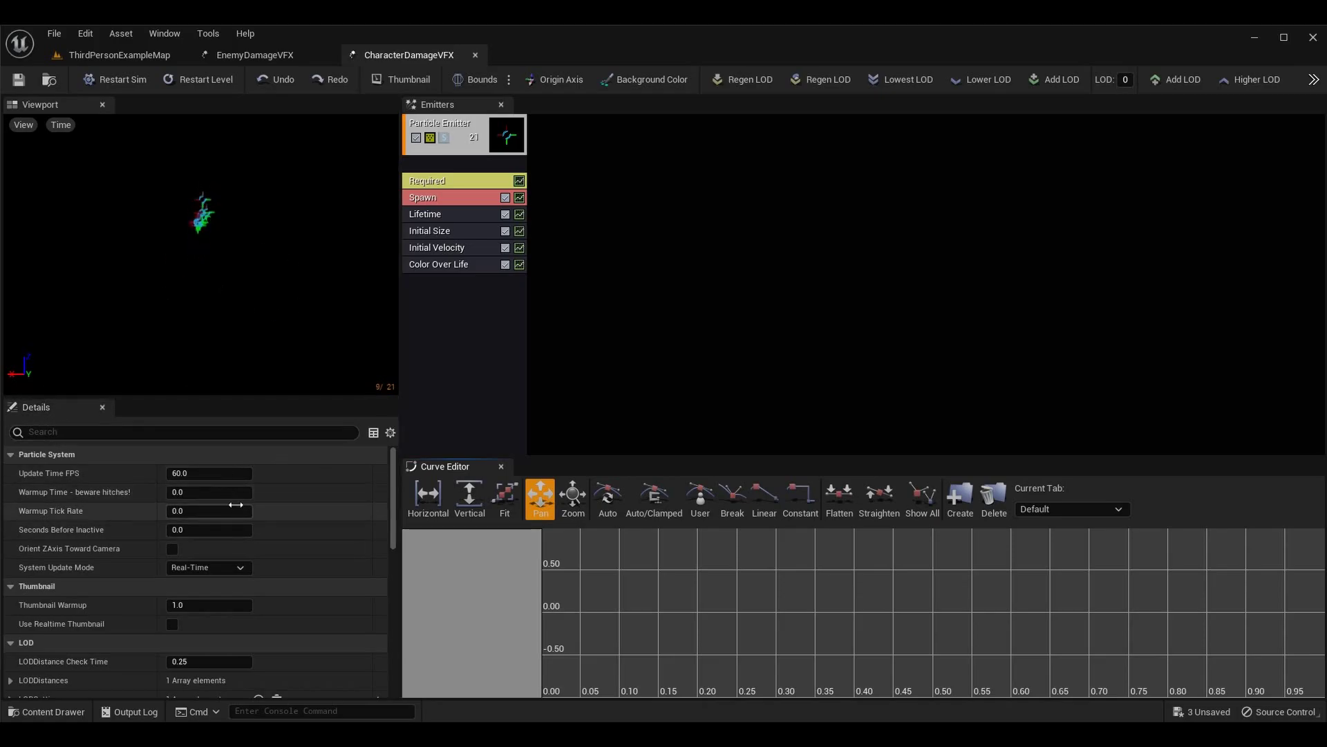
{"action": "scroll", "coordinate": [273, 578], "scroll_direction": "down", "scroll_amount": 10}
{"action": "scroll", "coordinate": [267, 624], "scroll_direction": "up", "scroll_amount": 10}
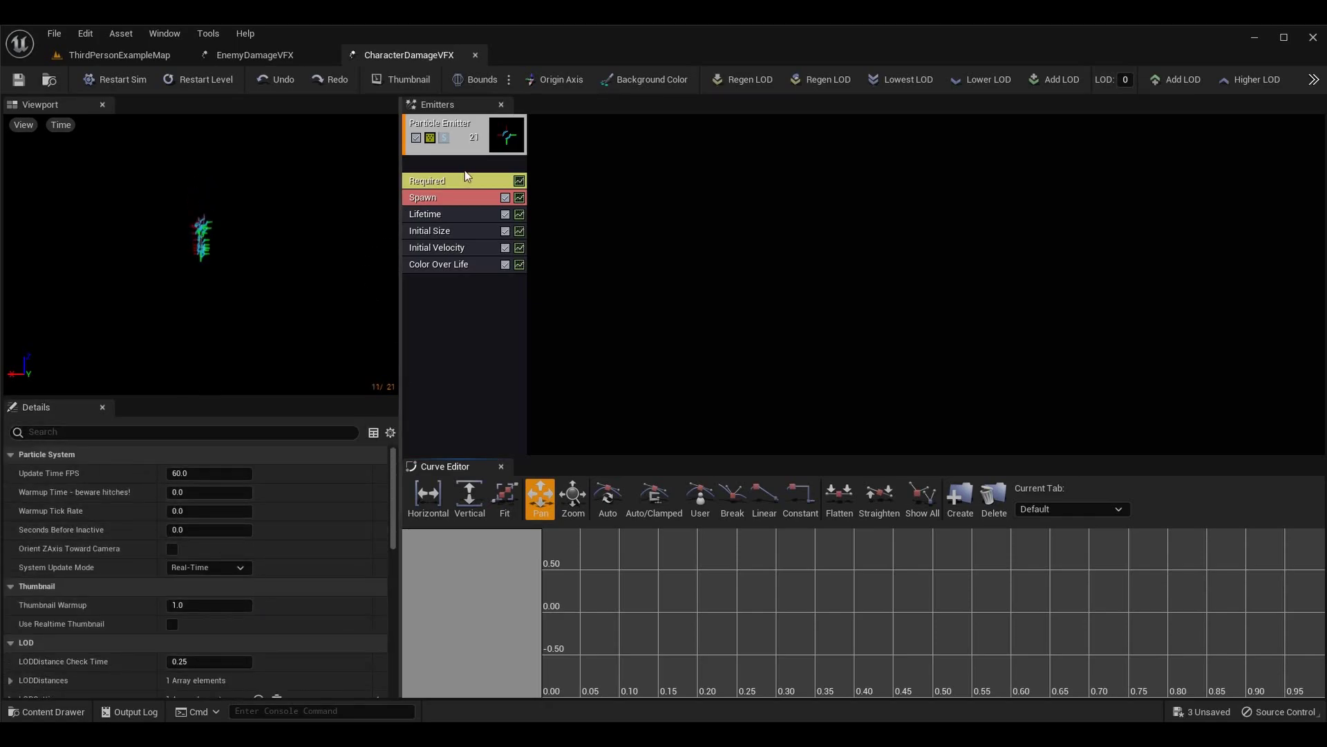
{"action": "left_click", "coordinate": [454, 248]}
{"action": "left_click", "coordinate": [453, 230]}
{"action": "left_click", "coordinate": [451, 215]}
{"action": "left_click", "coordinate": [452, 198]}
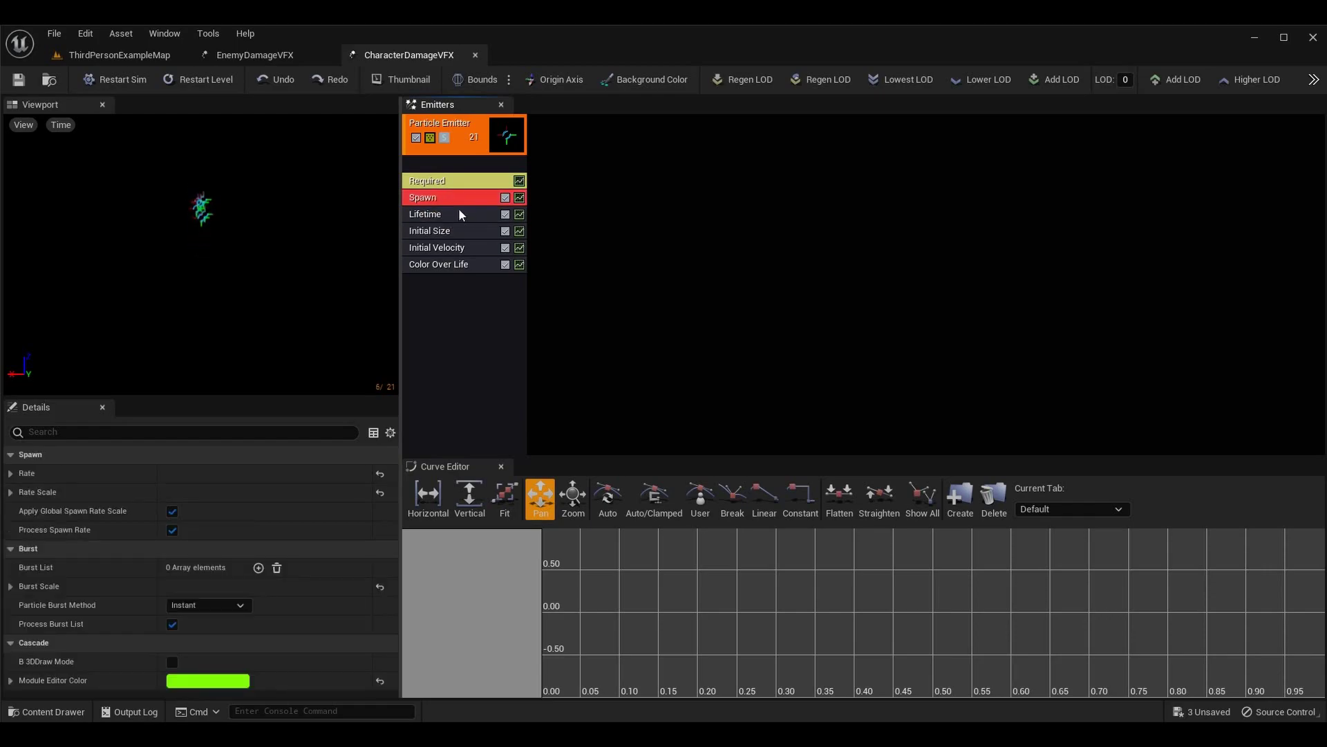
{"action": "left_click", "coordinate": [453, 180]}
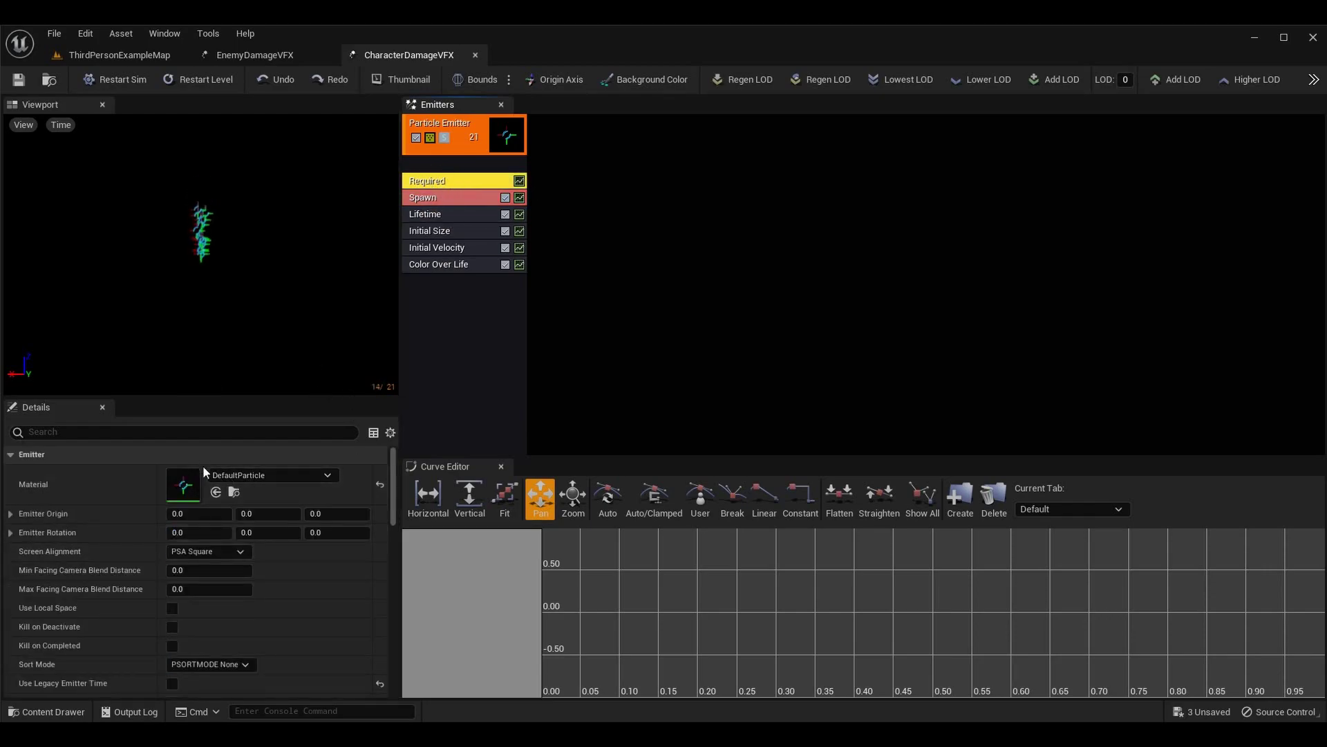
- Browse the materials available for the particle emitter's Required module, keeping DefaultParticle assigned
{"action": "left_click", "coordinate": [290, 475]}
{"action": "scroll", "coordinate": [290, 297], "scroll_direction": "down", "scroll_amount": 3}
{"action": "scroll", "coordinate": [291, 311], "scroll_direction": "down", "scroll_amount": 8}
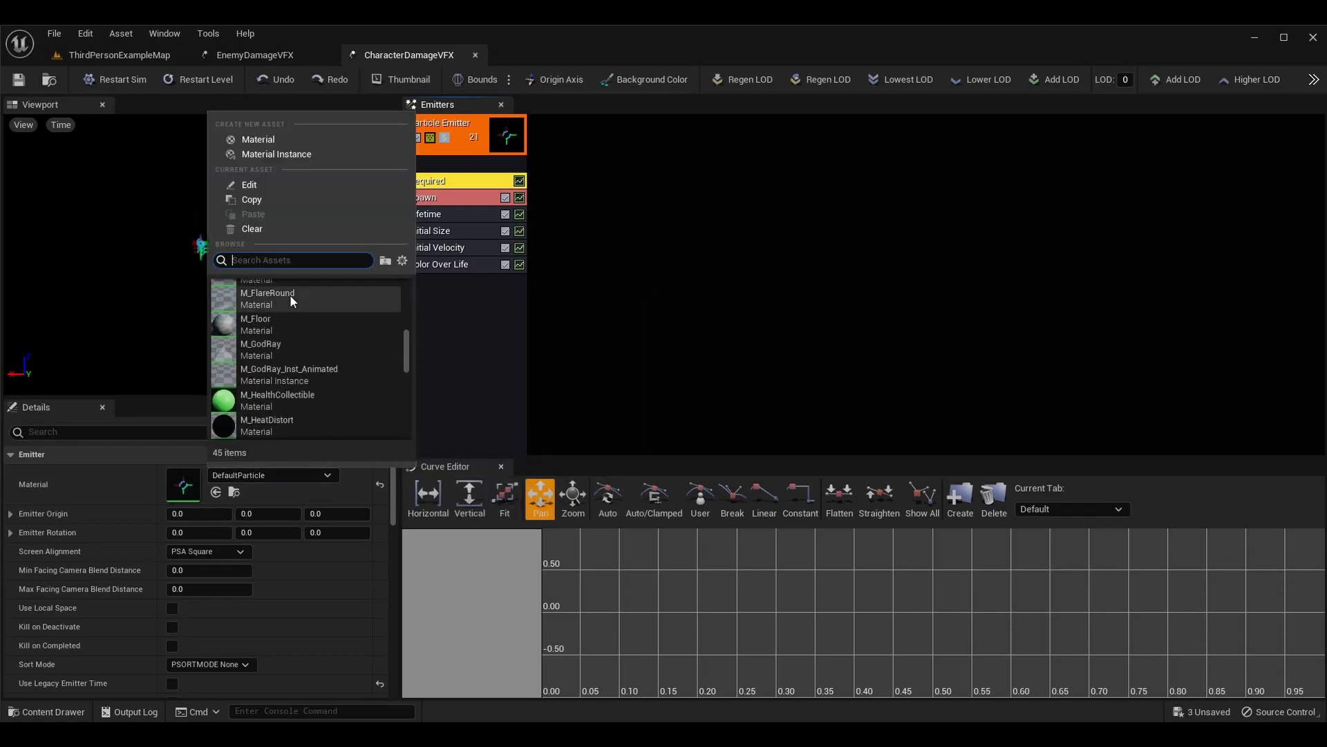
{"action": "left_click", "coordinate": [270, 475]}
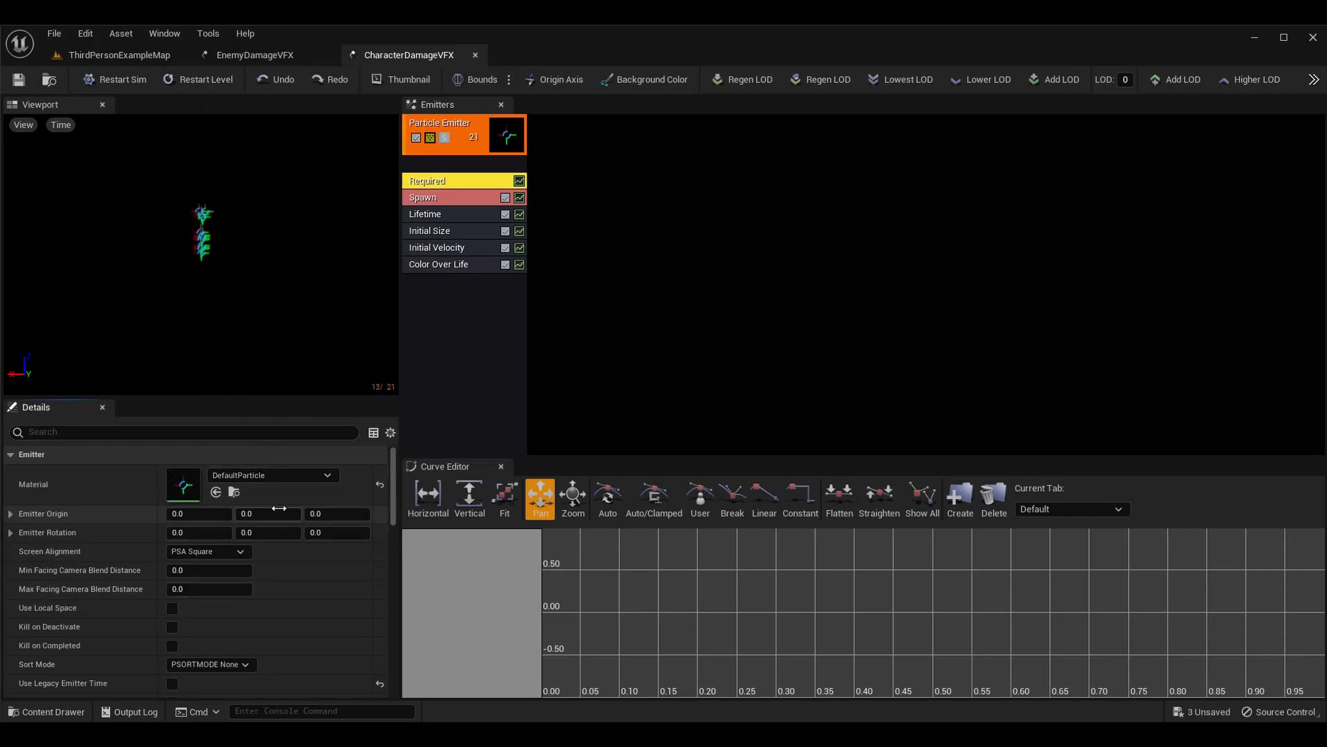
- Set Emitter Loops to 0 in the Required module's duration settings and save the effect
{"action": "scroll", "coordinate": [249, 497], "scroll_direction": "down", "scroll_amount": 3}
{"action": "scroll", "coordinate": [249, 497], "scroll_direction": "down", "scroll_amount": 3}
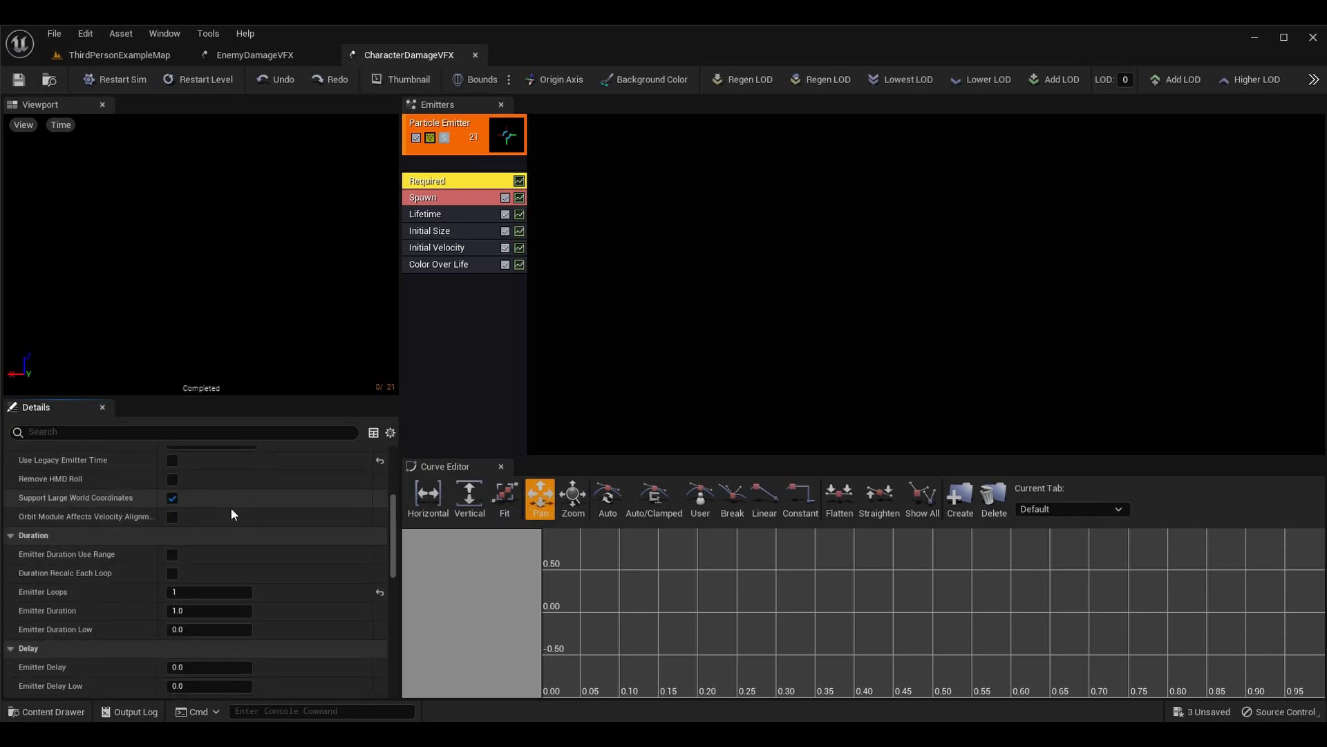
{"action": "mouse_move", "coordinate": [61, 551]}
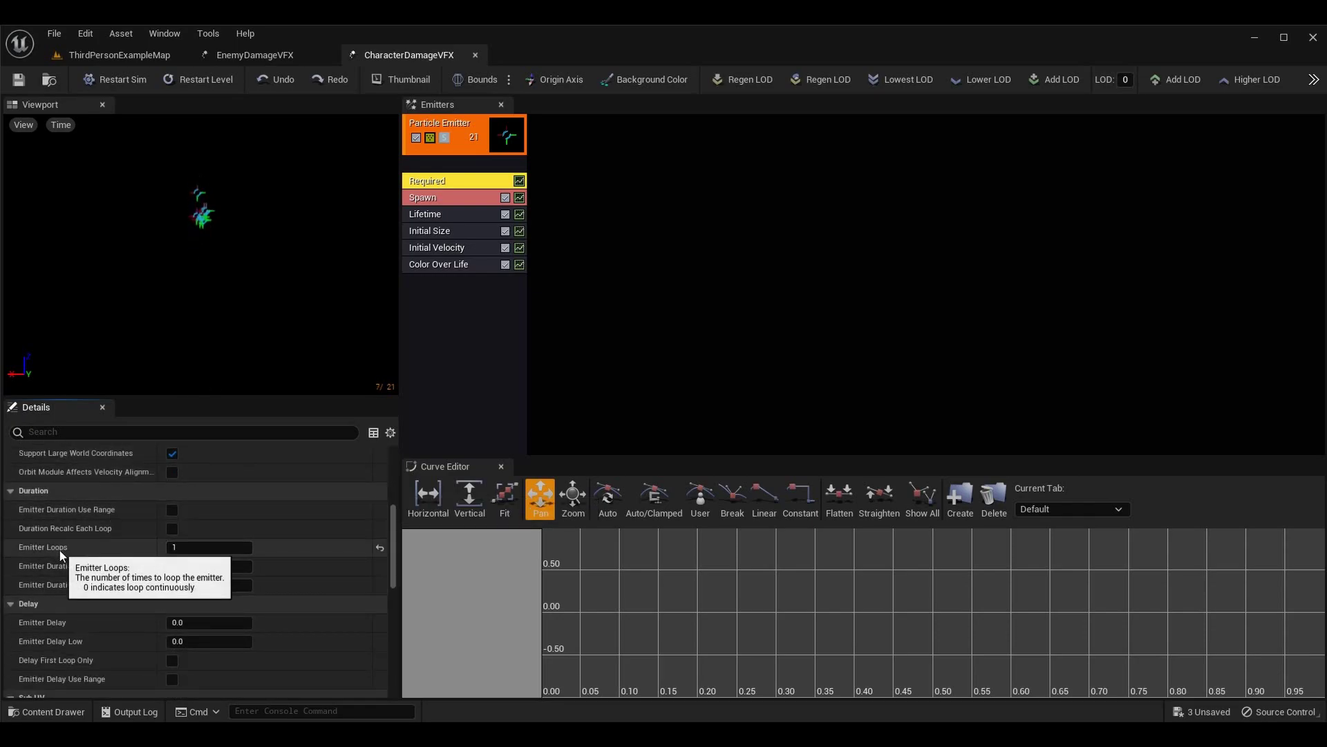
{"action": "left_click", "coordinate": [179, 550]}
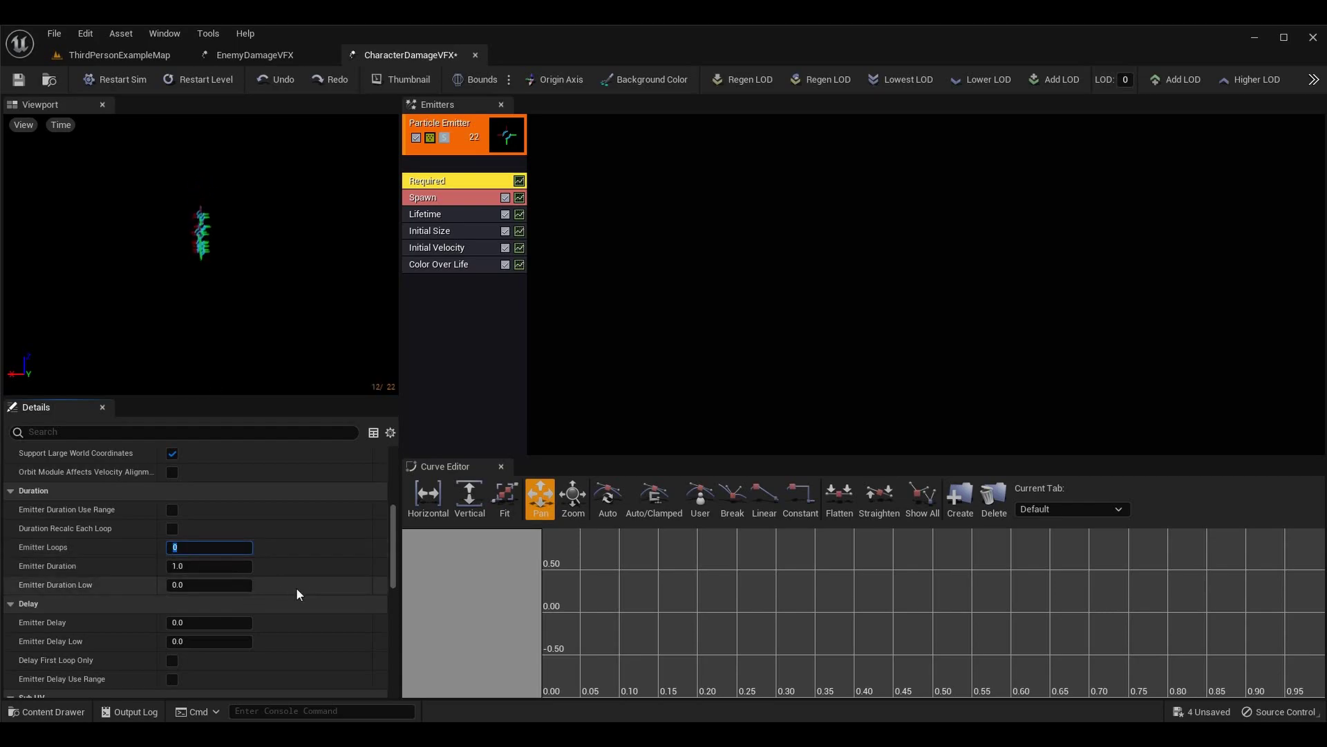
{"action": "left_click", "coordinate": [18, 80]}
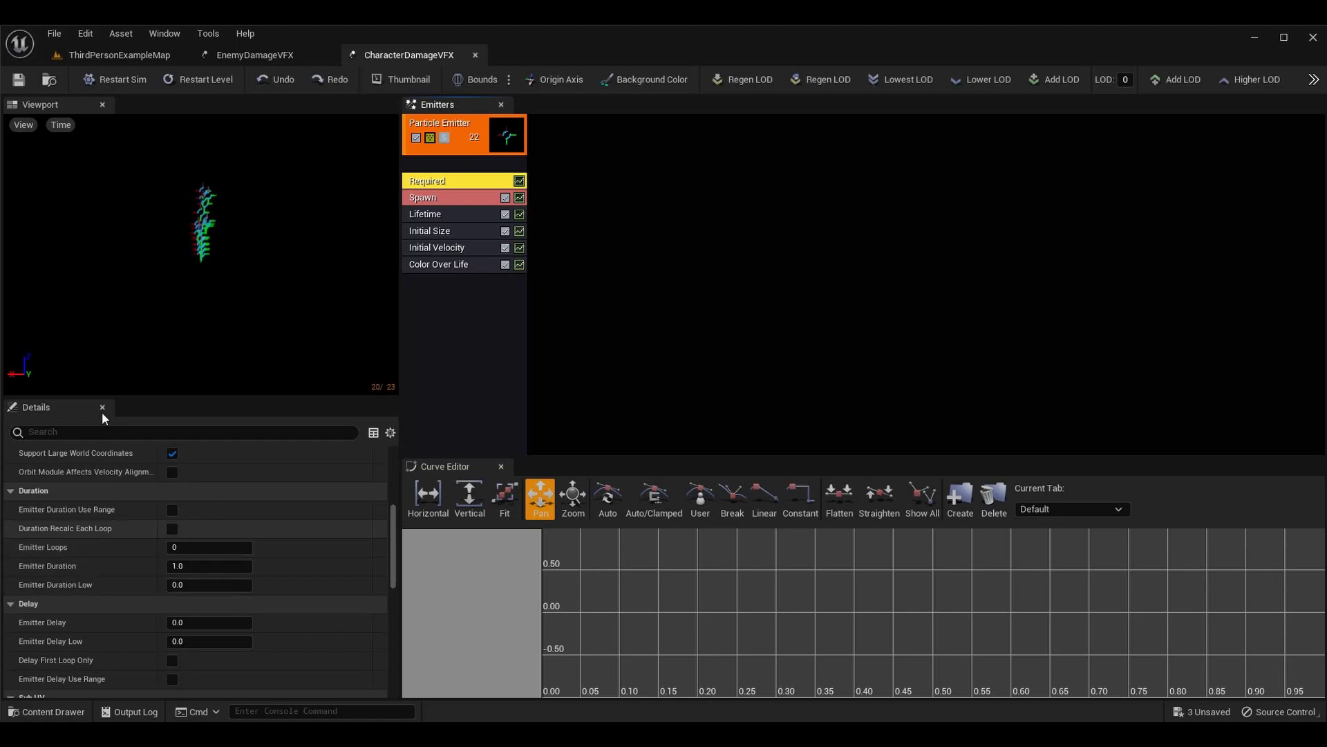
- Play ThirdPersonExampleMap, run the character into the red cubes to test the continuously looping damage effect, and end the session
{"action": "left_click", "coordinate": [119, 54]}
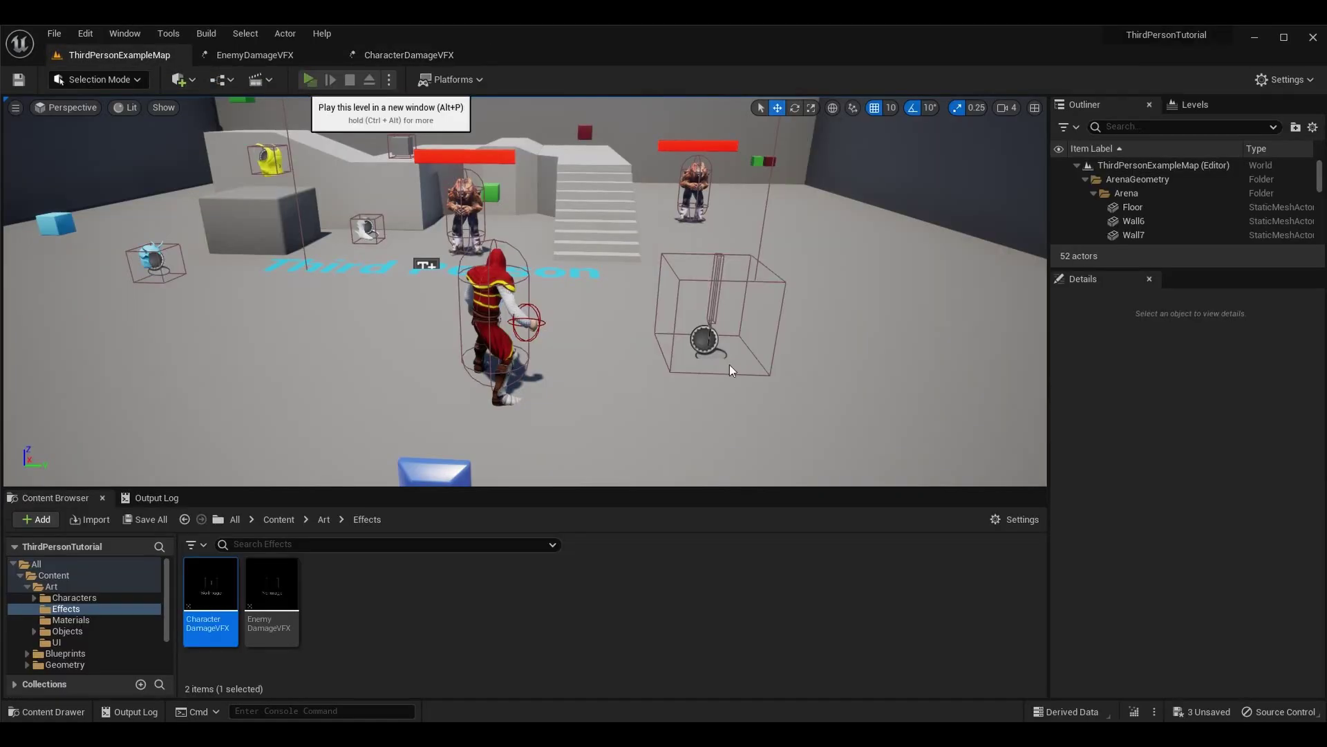
{"action": "left_click", "coordinate": [307, 80]}
{"action": "key", "text": "w"}
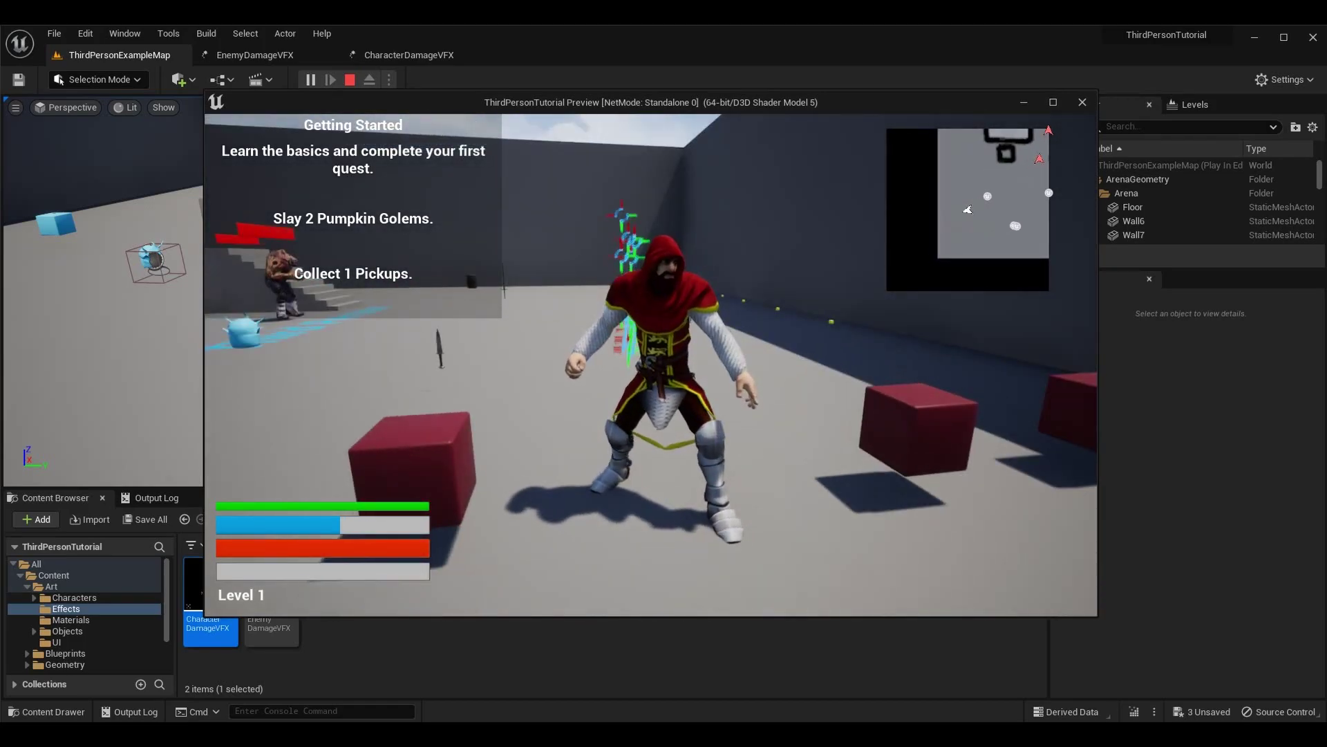
{"action": "key", "text": "w"}
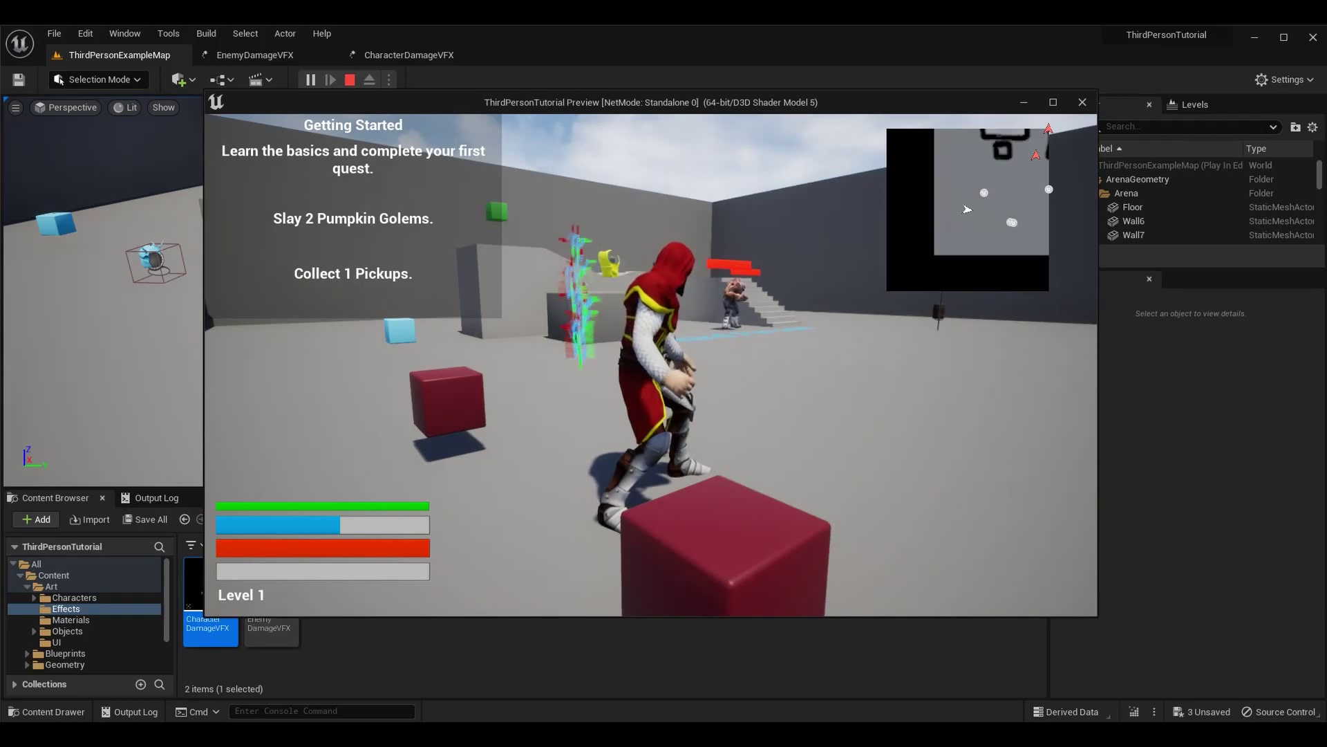
{"action": "key", "text": "w"}
{"action": "key", "text": "w"}
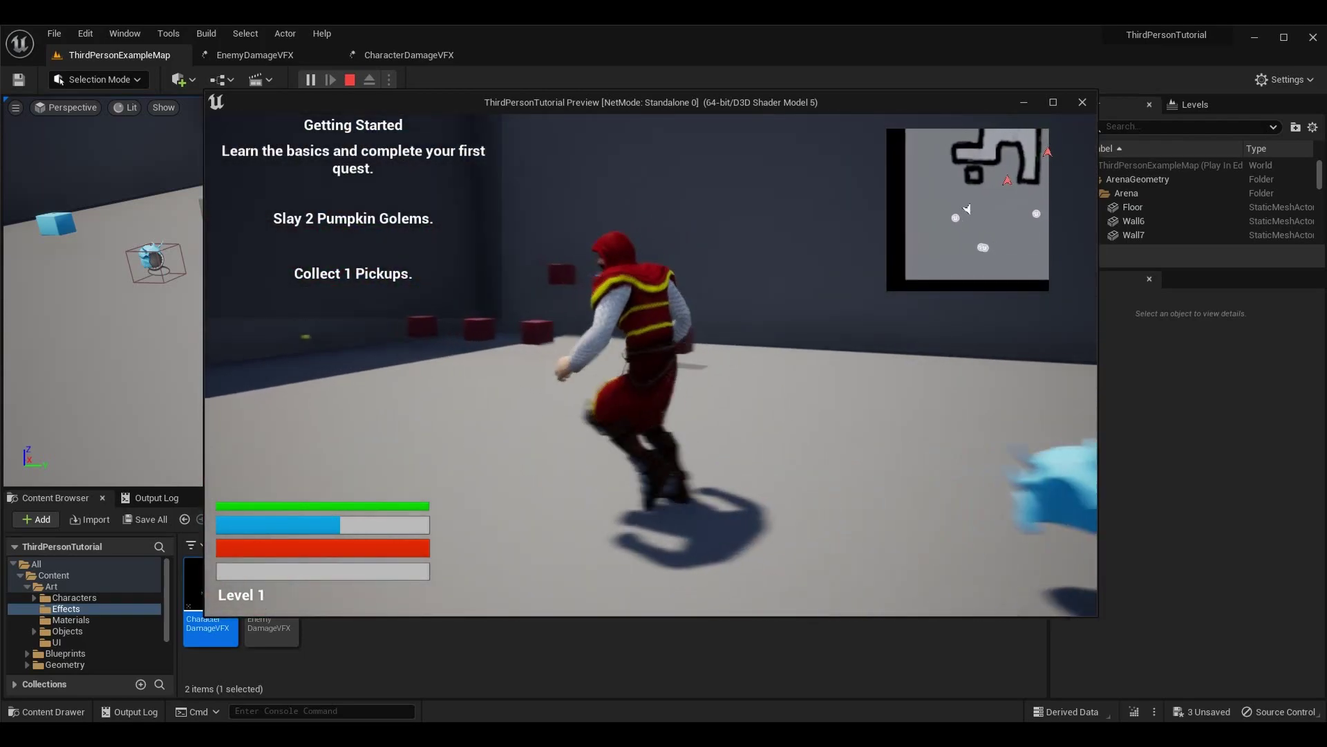
{"action": "key", "text": "w"}
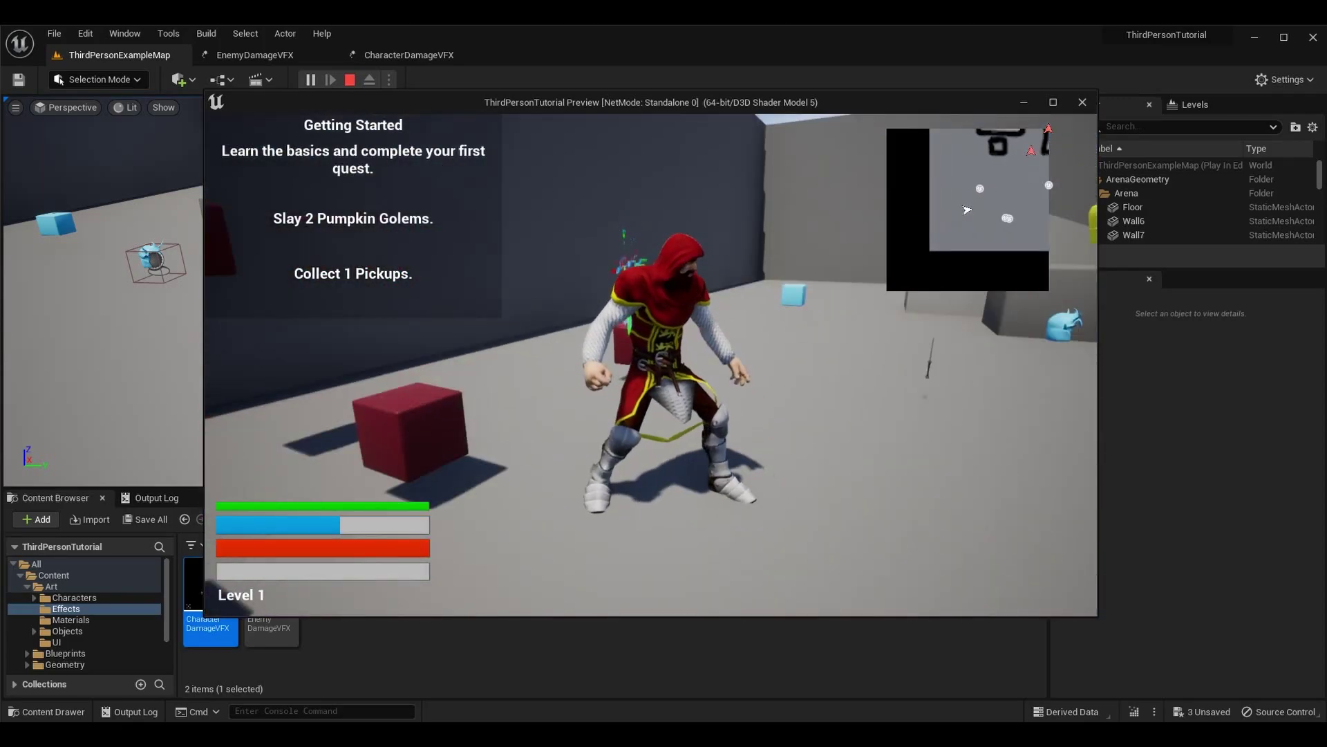
{"action": "key", "text": "Escape"}
- Set Emitter Loops back to 1 in CharacterDamageVFX and save the effect
{"action": "left_click", "coordinate": [255, 57]}
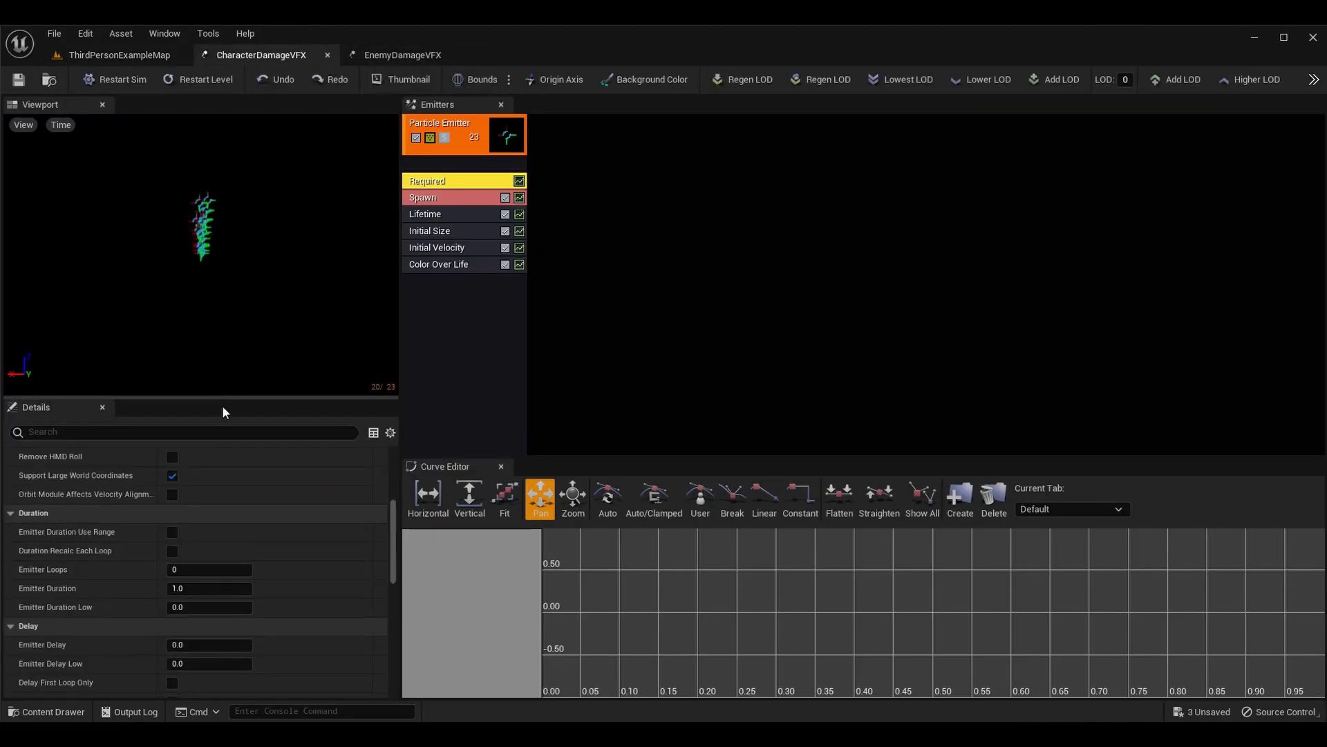
{"action": "left_click", "coordinate": [207, 570]}
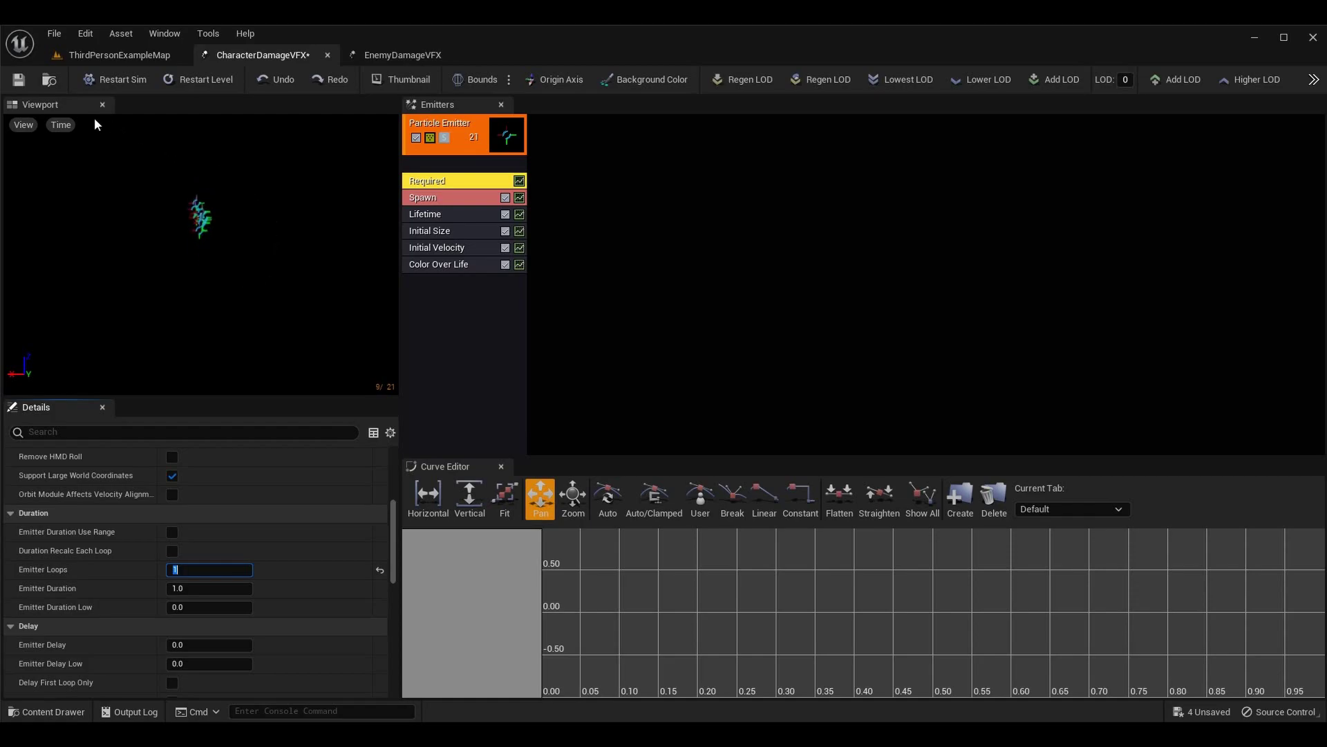
{"action": "left_click", "coordinate": [19, 81]}
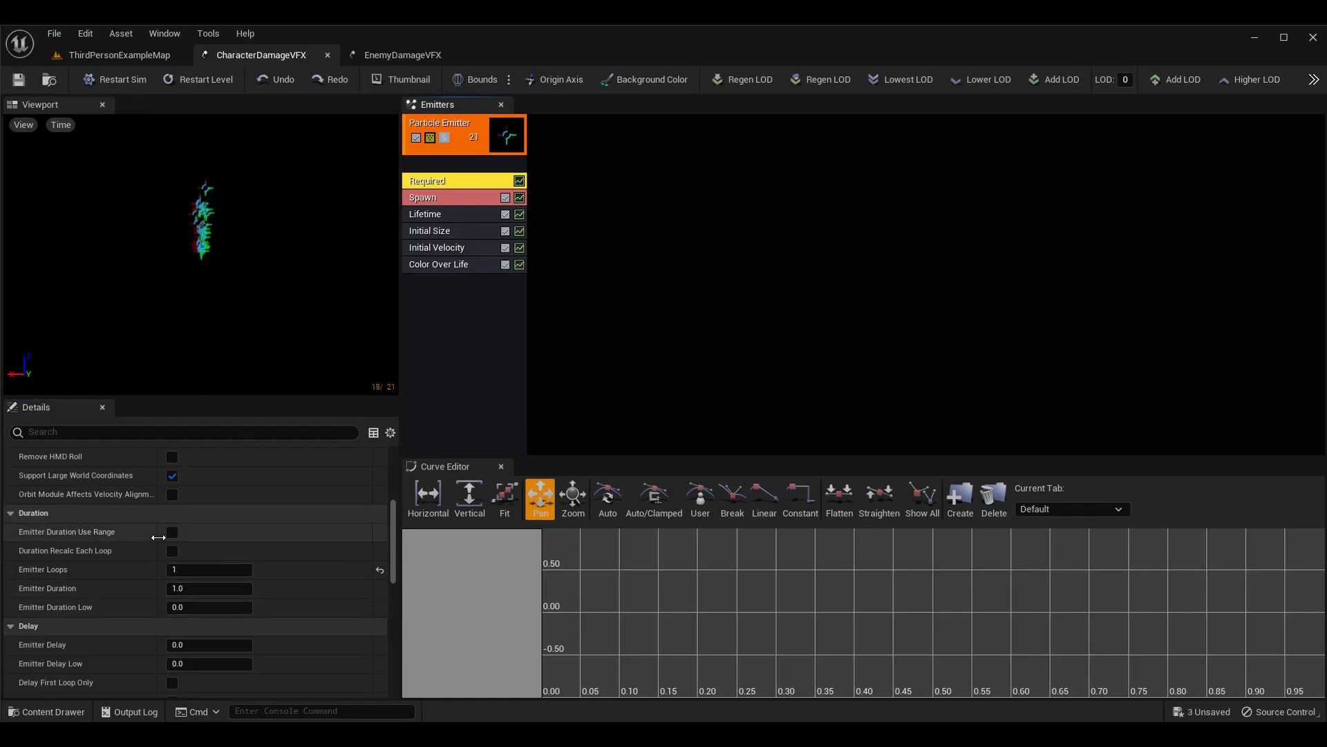
- Set the X values of the Initial Size module's Start Size Max and Min to 100, save the effect and return to the level
{"action": "scroll", "coordinate": [230, 527], "scroll_direction": "up", "scroll_amount": 6}
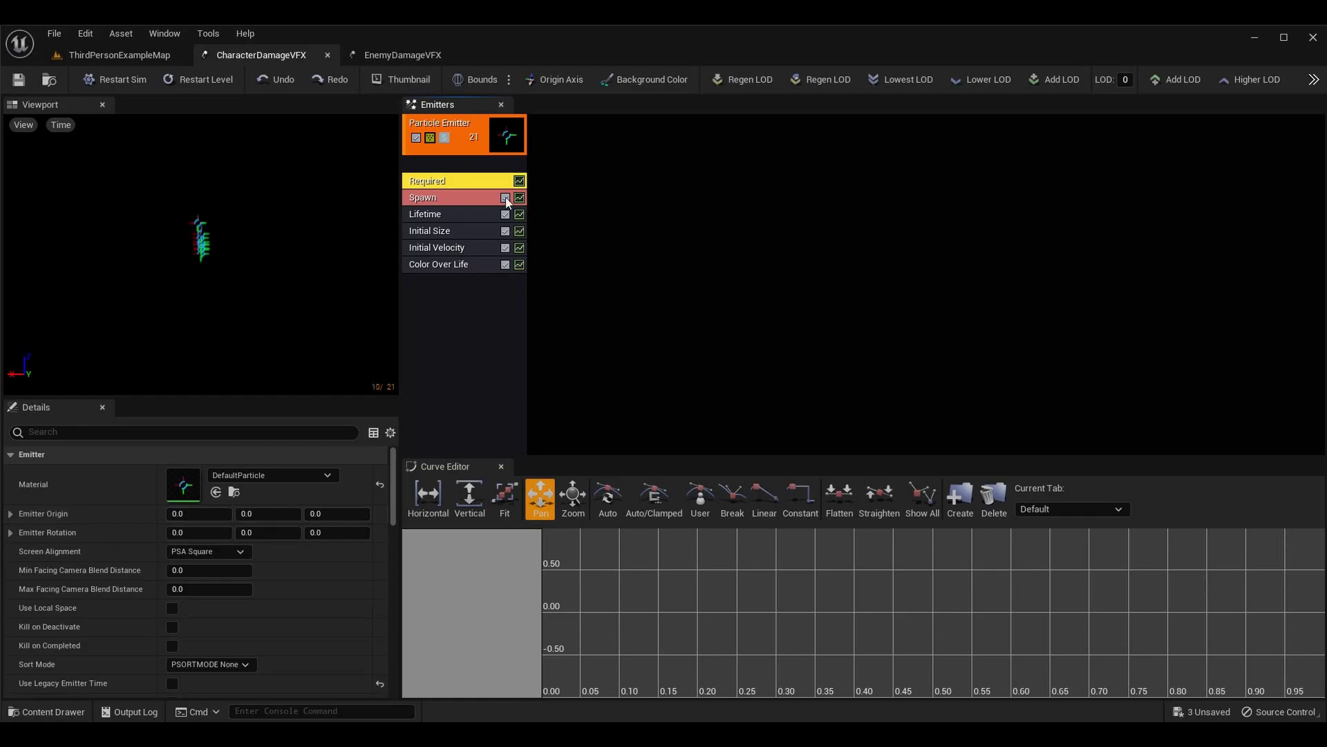
{"action": "left_click", "coordinate": [486, 231]}
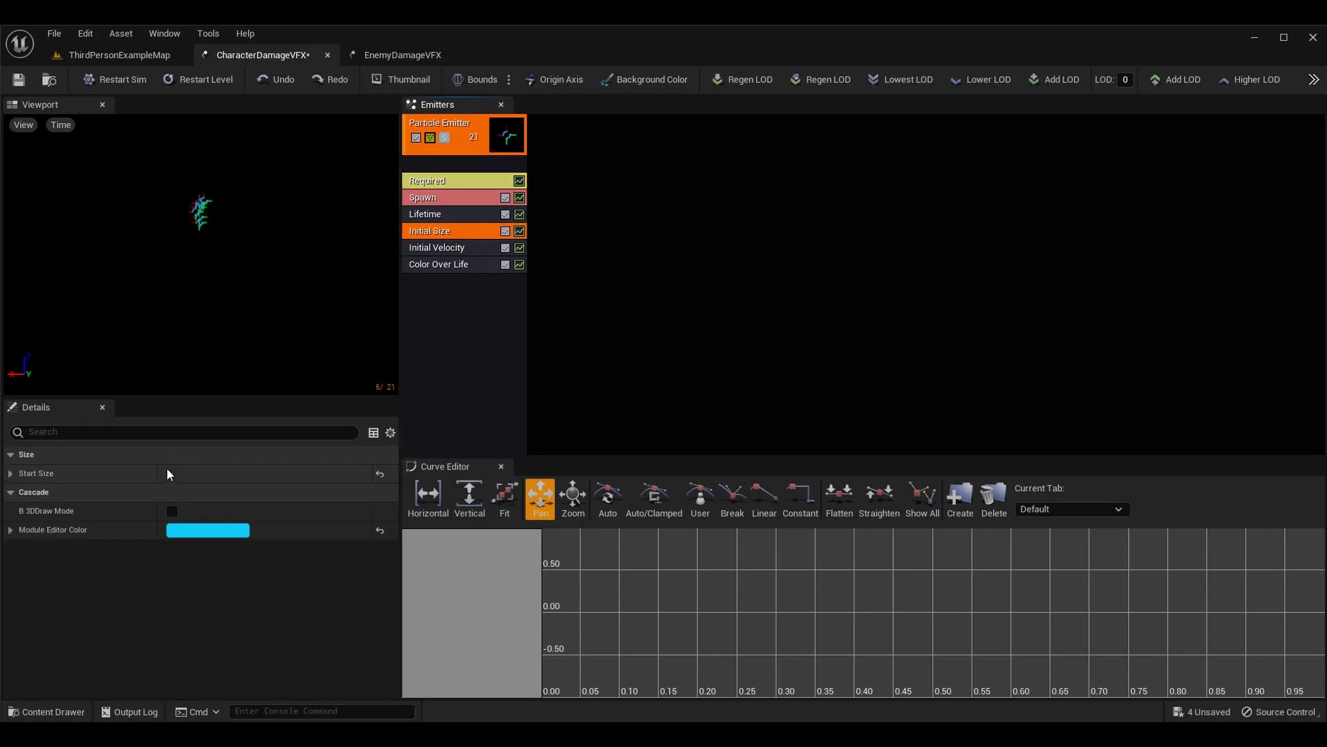
{"action": "left_click", "coordinate": [10, 473]}
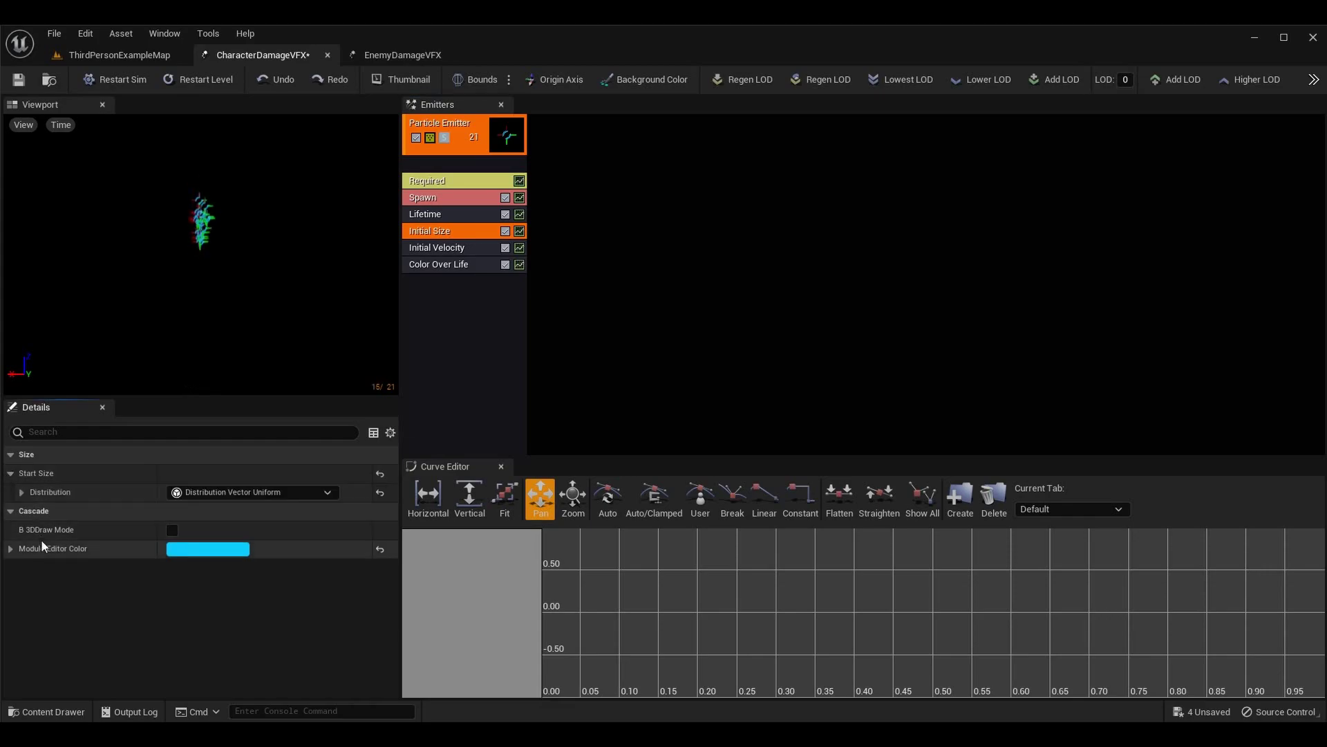
{"action": "left_click", "coordinate": [22, 491]}
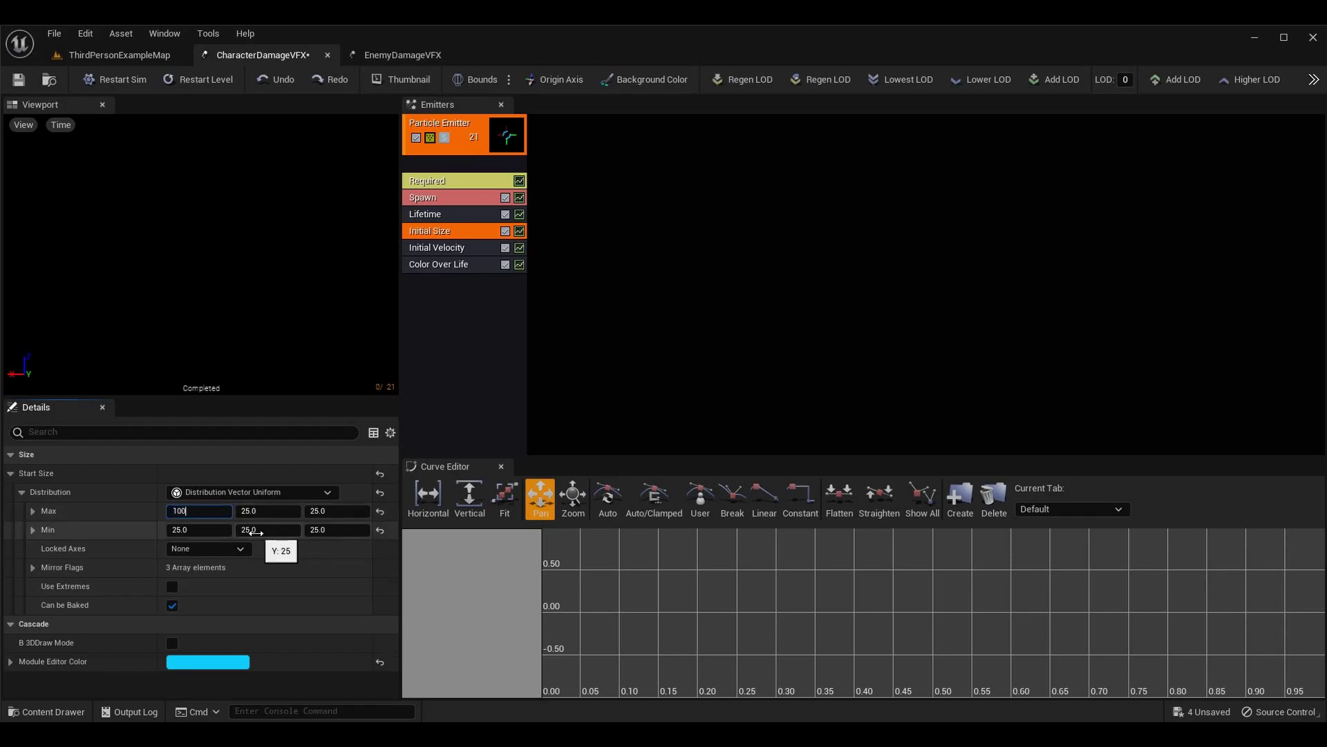
{"action": "left_click", "coordinate": [198, 530]}
{"action": "type", "text": "100"}
{"action": "key", "text": "Return"}
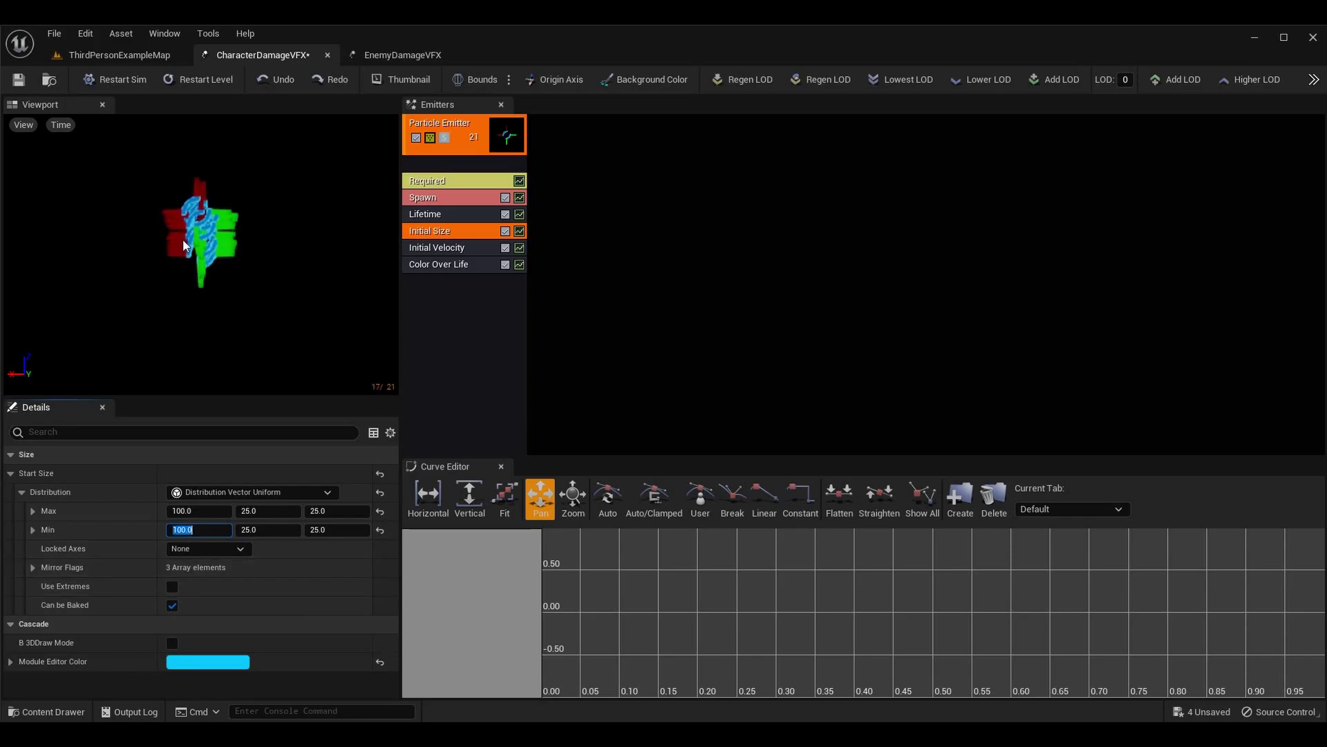
{"action": "left_click", "coordinate": [20, 80]}
{"action": "left_click", "coordinate": [166, 56]}
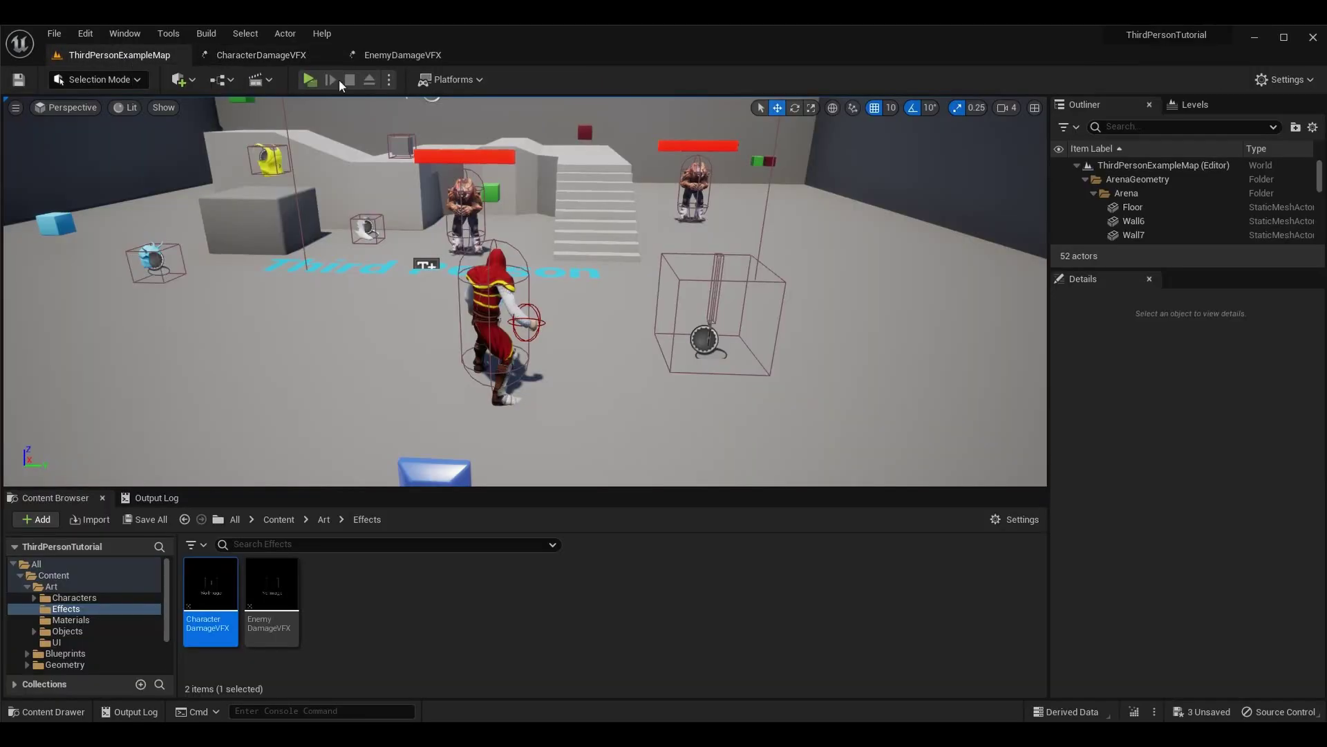
- Play ThirdPersonExampleMap, run the character into the red cubes to test the enlarged damage effect, and end the session
{"action": "left_click", "coordinate": [310, 80]}
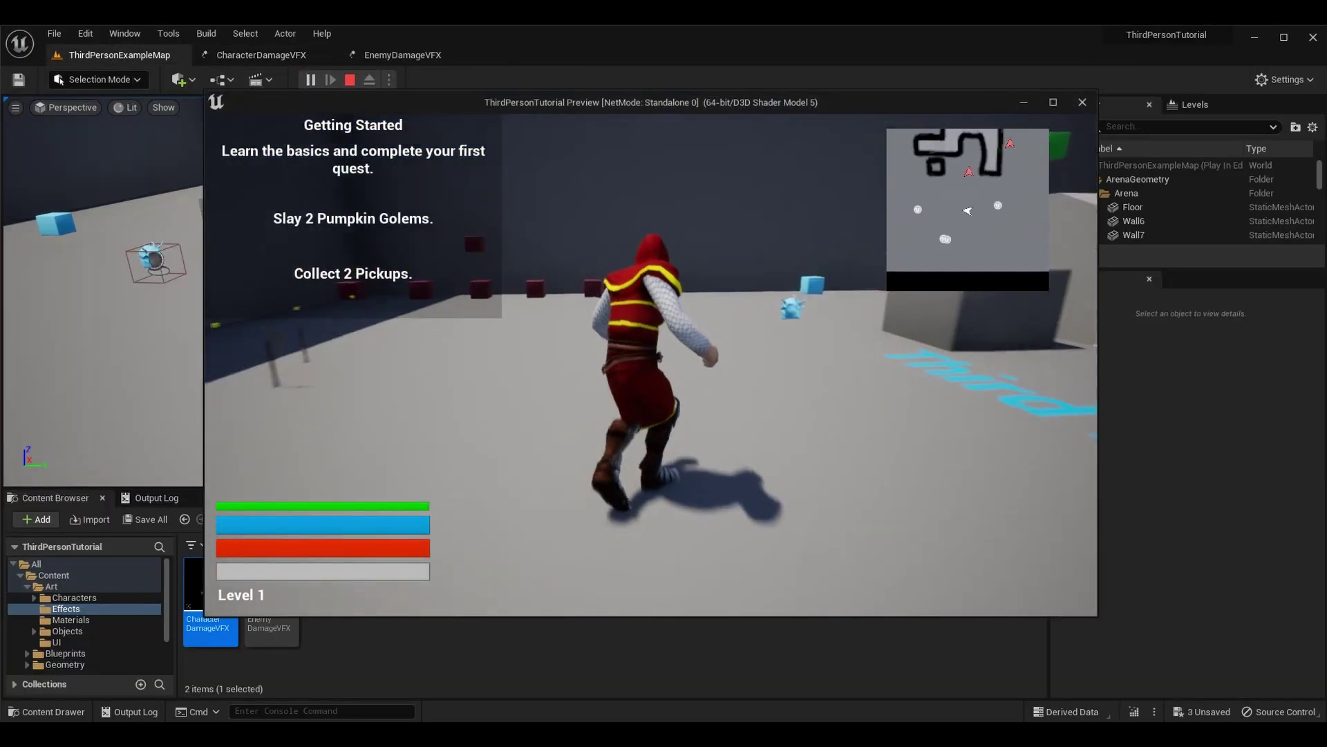
{"action": "key", "text": "w"}
{"action": "key", "text": "e"}
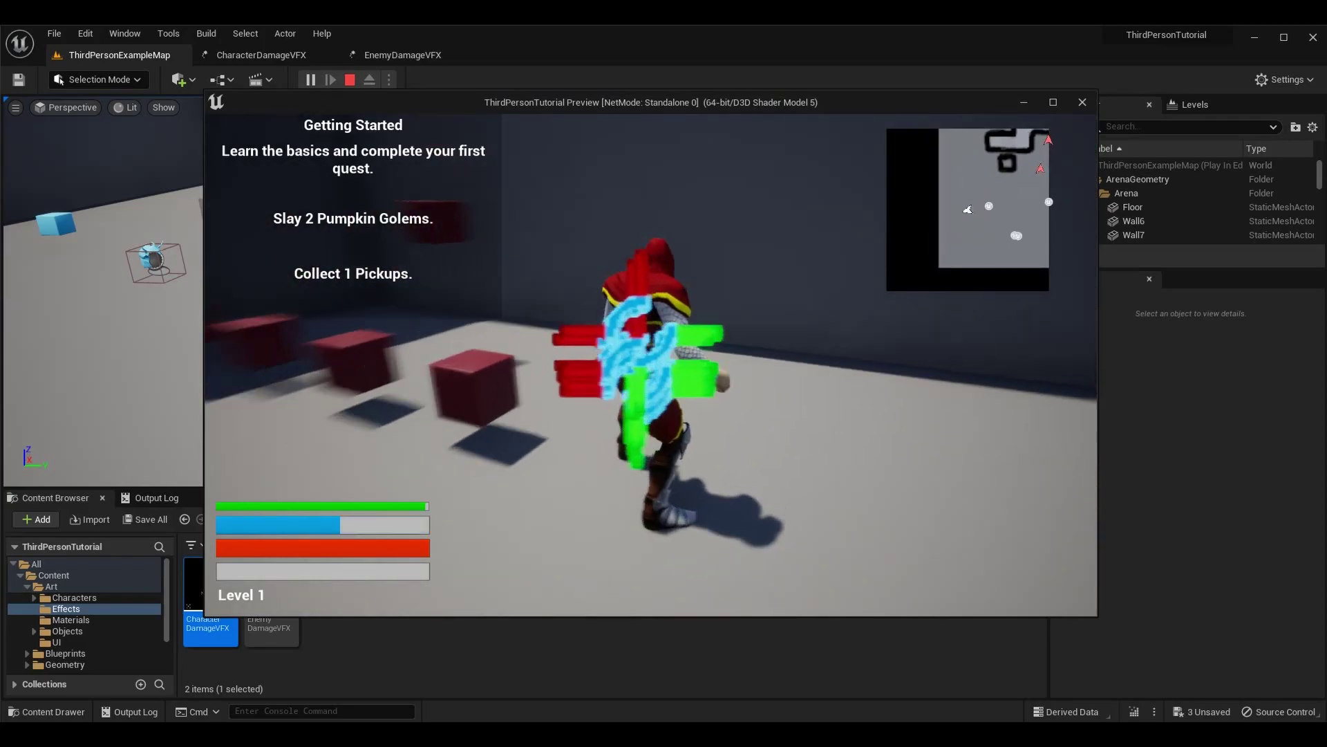
{"action": "key", "text": "w"}
{"action": "key", "text": "e"}
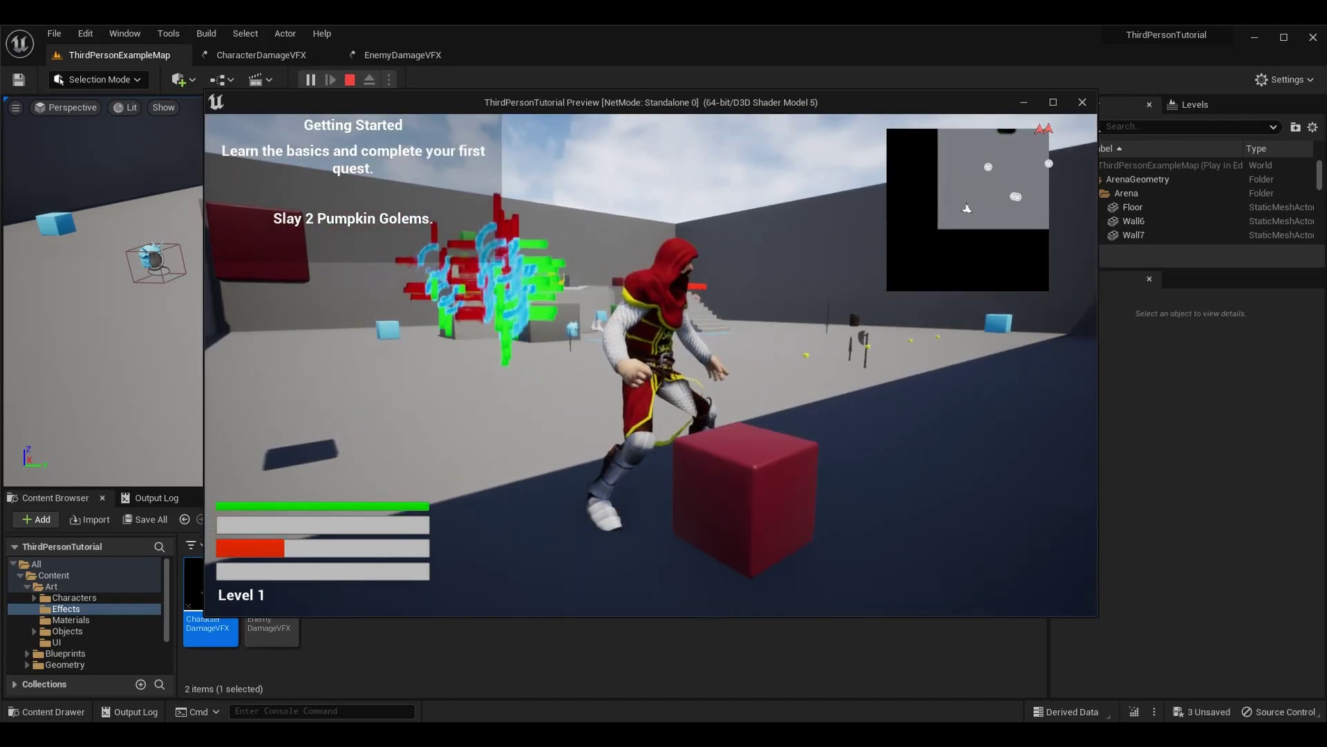
{"action": "key", "text": "Escape"}
- Set the X values of Start Size Max and Min to 25 in CharacterDamageVFX's Initial Size module and save the effect
{"action": "left_click", "coordinate": [261, 54]}
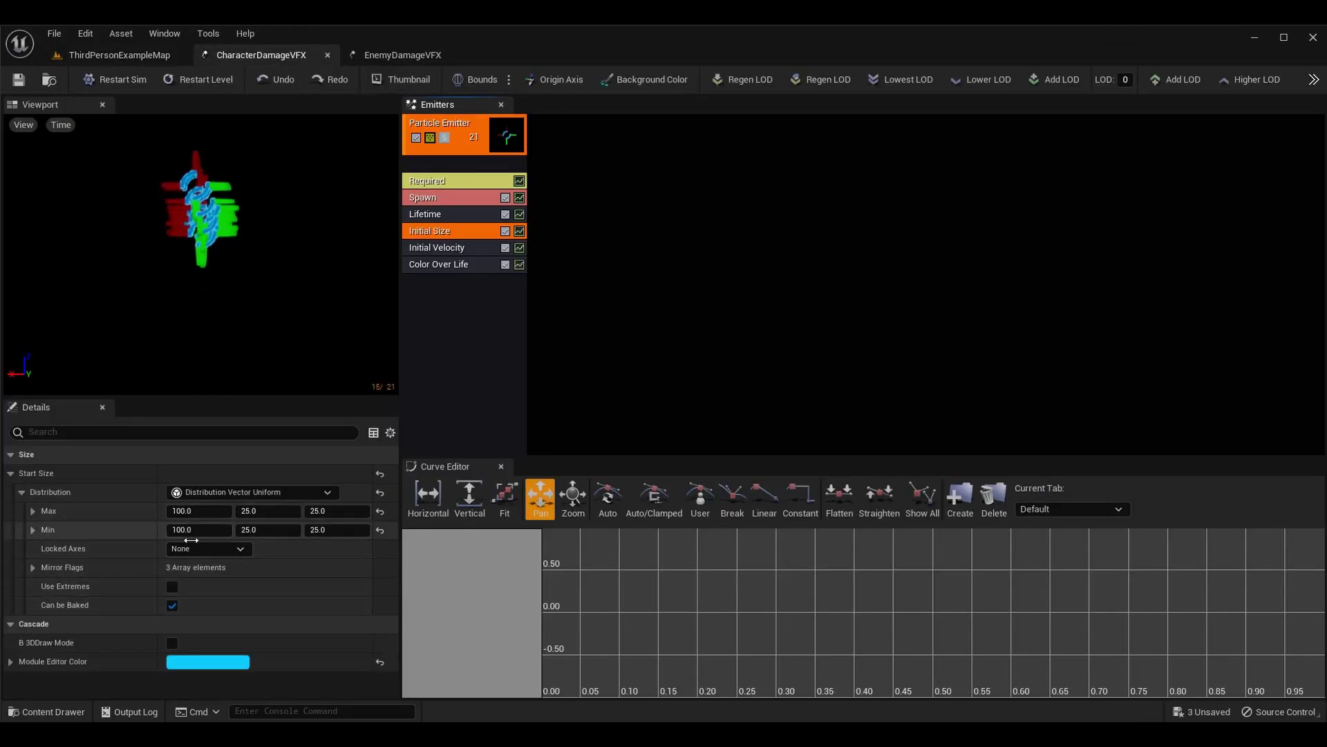
{"action": "left_click", "coordinate": [210, 512]}
{"action": "type", "text": "25"}
{"action": "key", "text": "Return"}
{"action": "left_click", "coordinate": [210, 529]}
{"action": "type", "text": "25"}
{"action": "key", "text": "Return"}
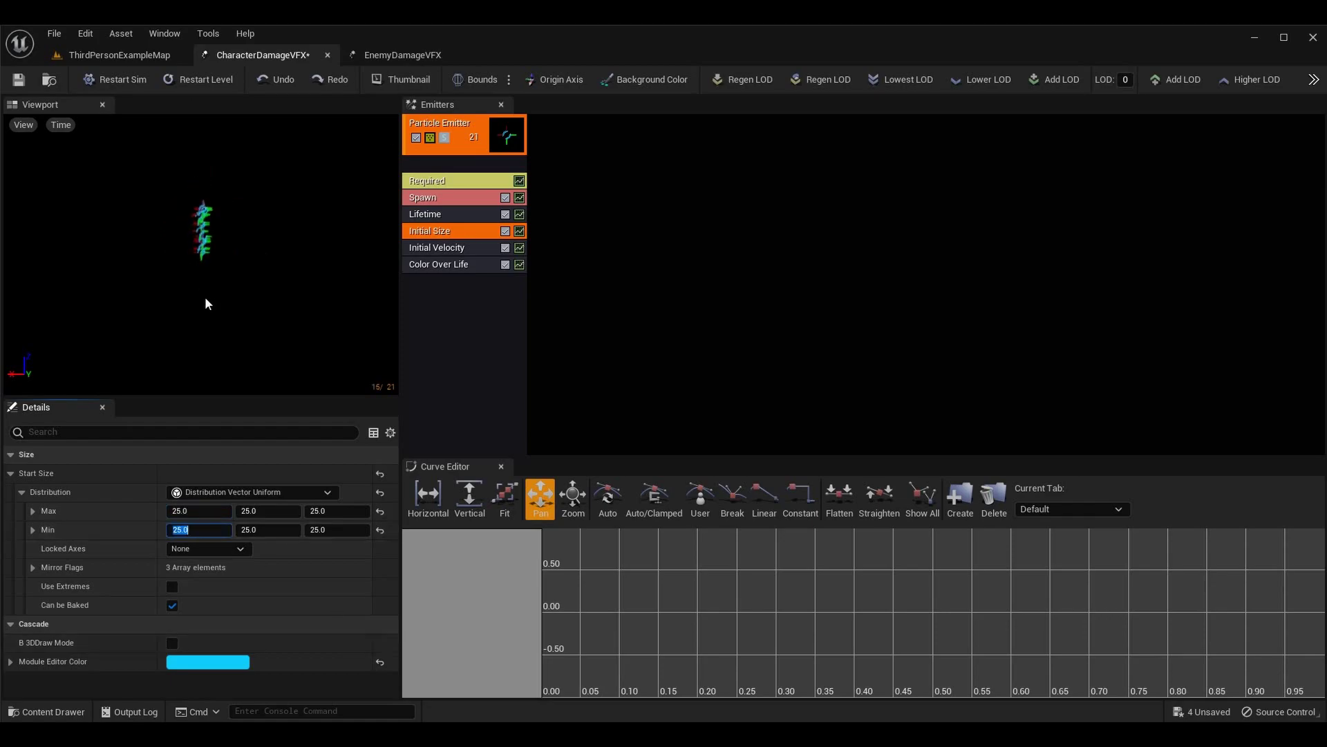
{"action": "left_click", "coordinate": [25, 495]}
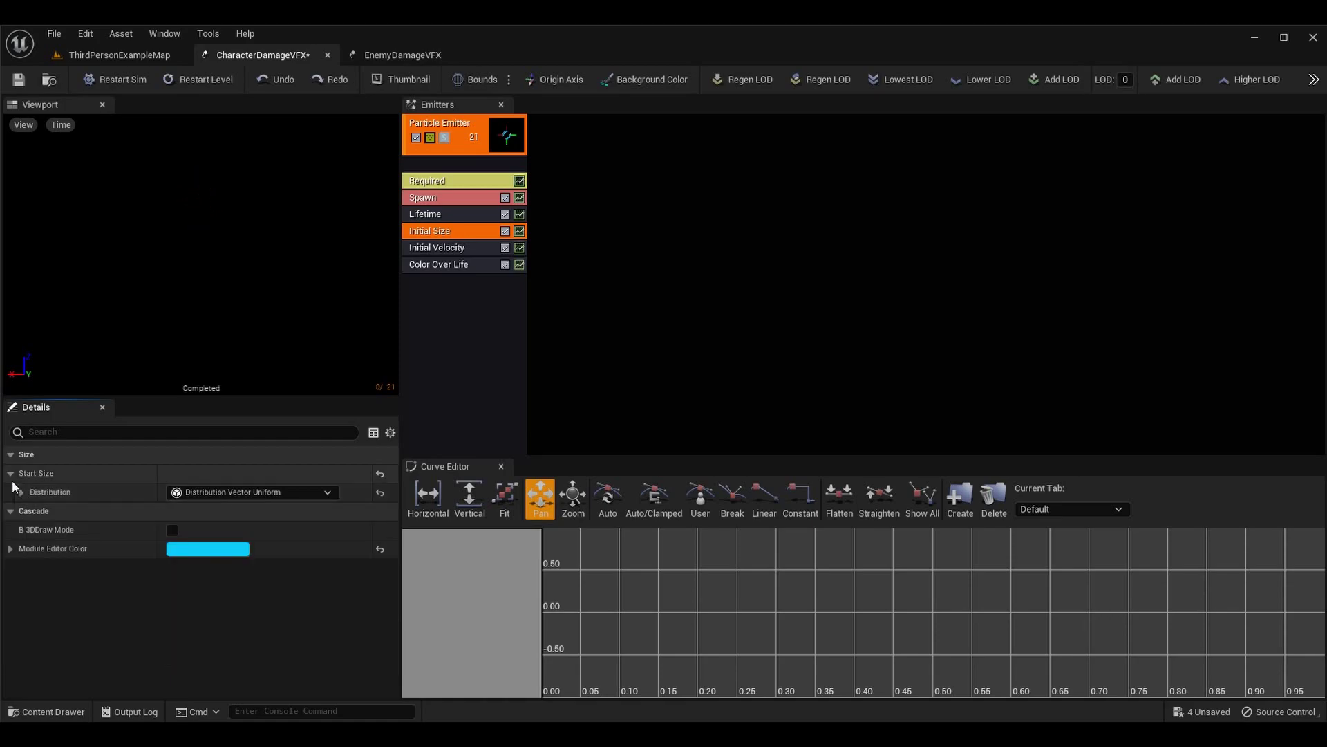
{"action": "left_click", "coordinate": [11, 473]}
{"action": "left_click", "coordinate": [436, 180]}
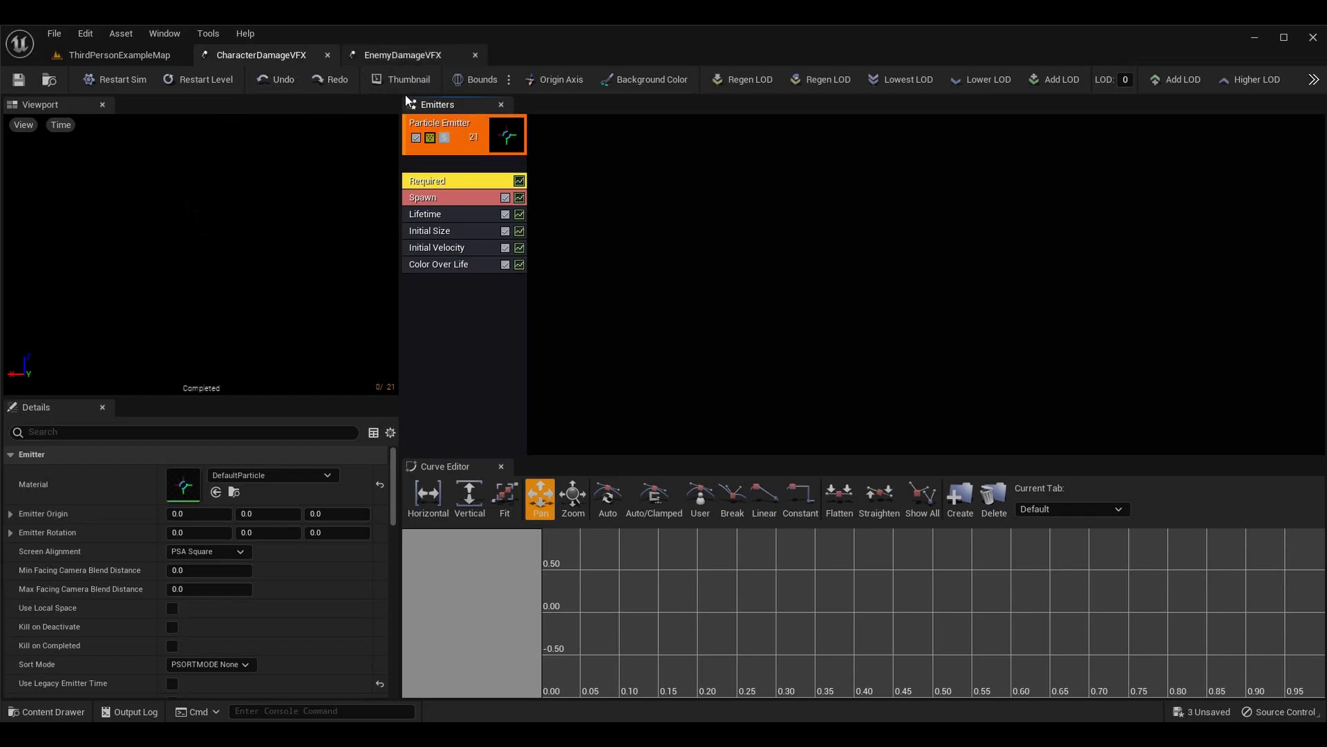
- Open EnemyDamageVFX from the Effects folder and review its Required module's duration settings and its Color Over Life module
{"action": "left_click", "coordinate": [145, 57]}
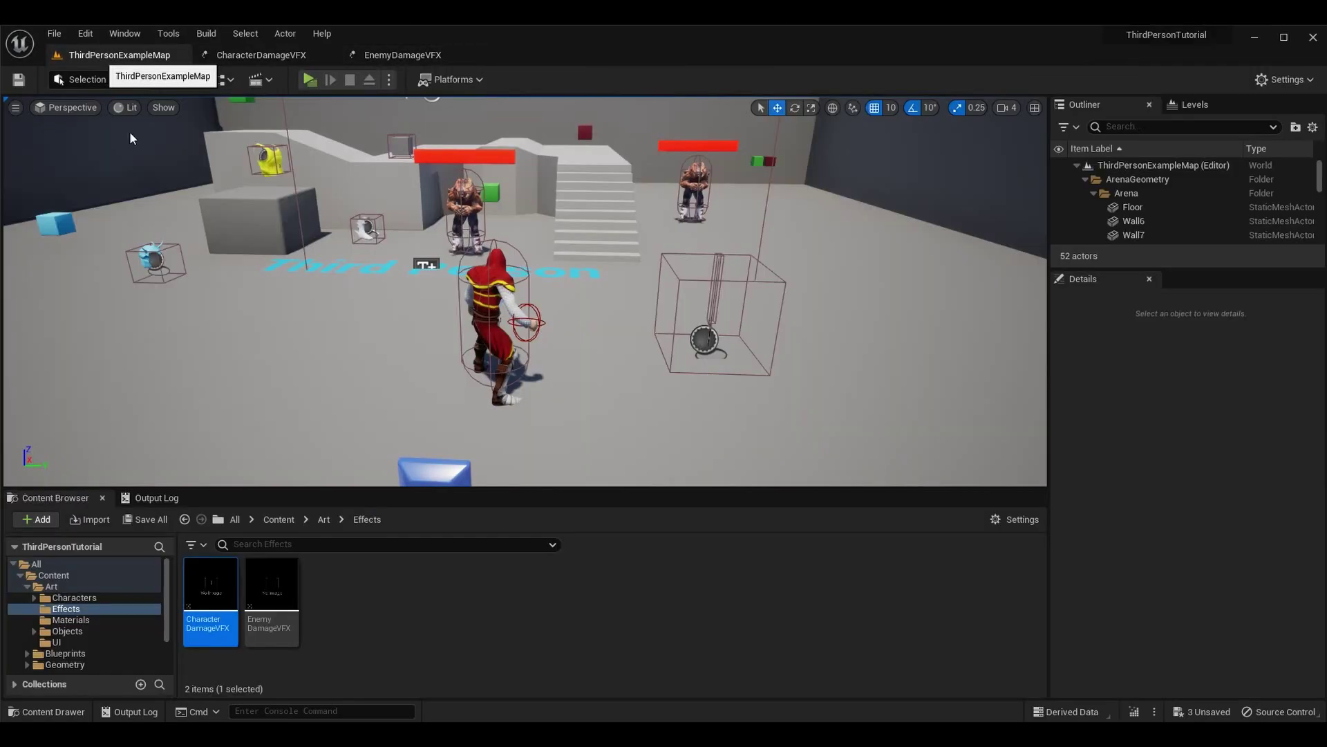
{"action": "double_click", "coordinate": [273, 595]}
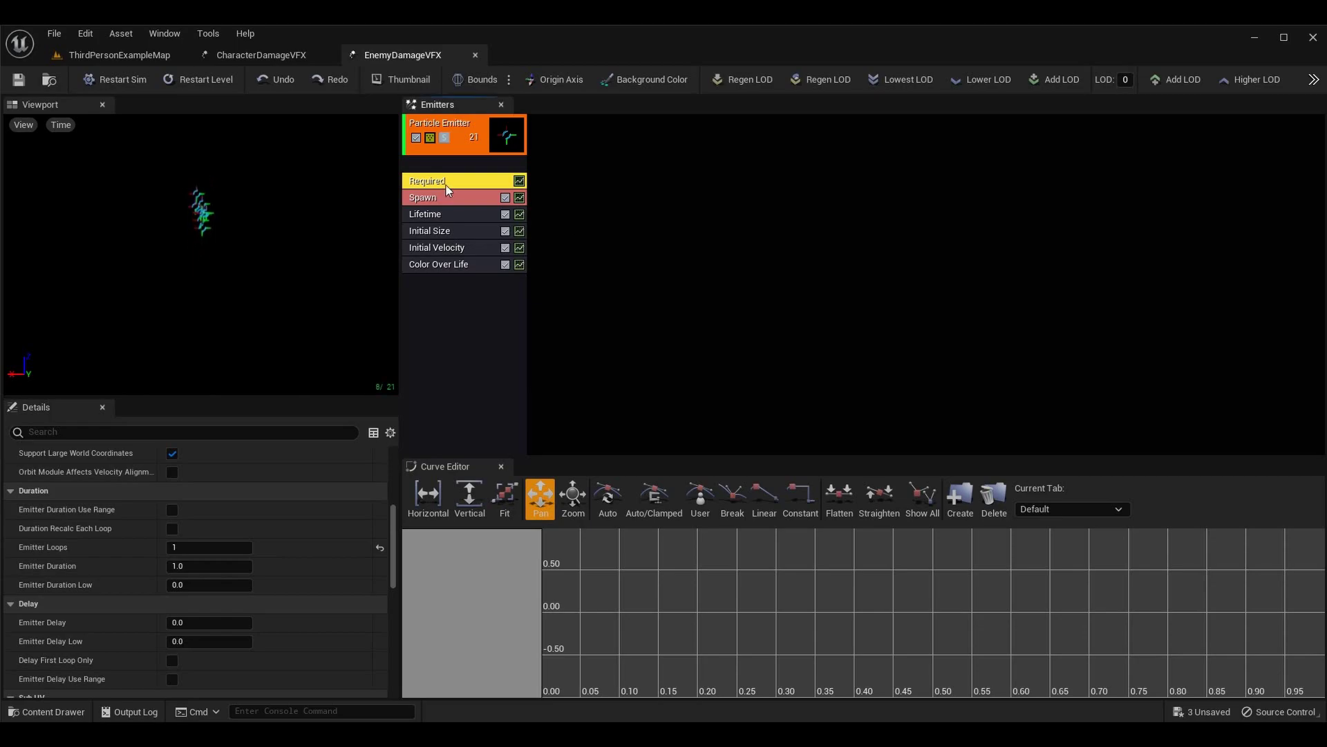
{"action": "scroll", "coordinate": [207, 554], "scroll_direction": "down", "scroll_amount": 2}
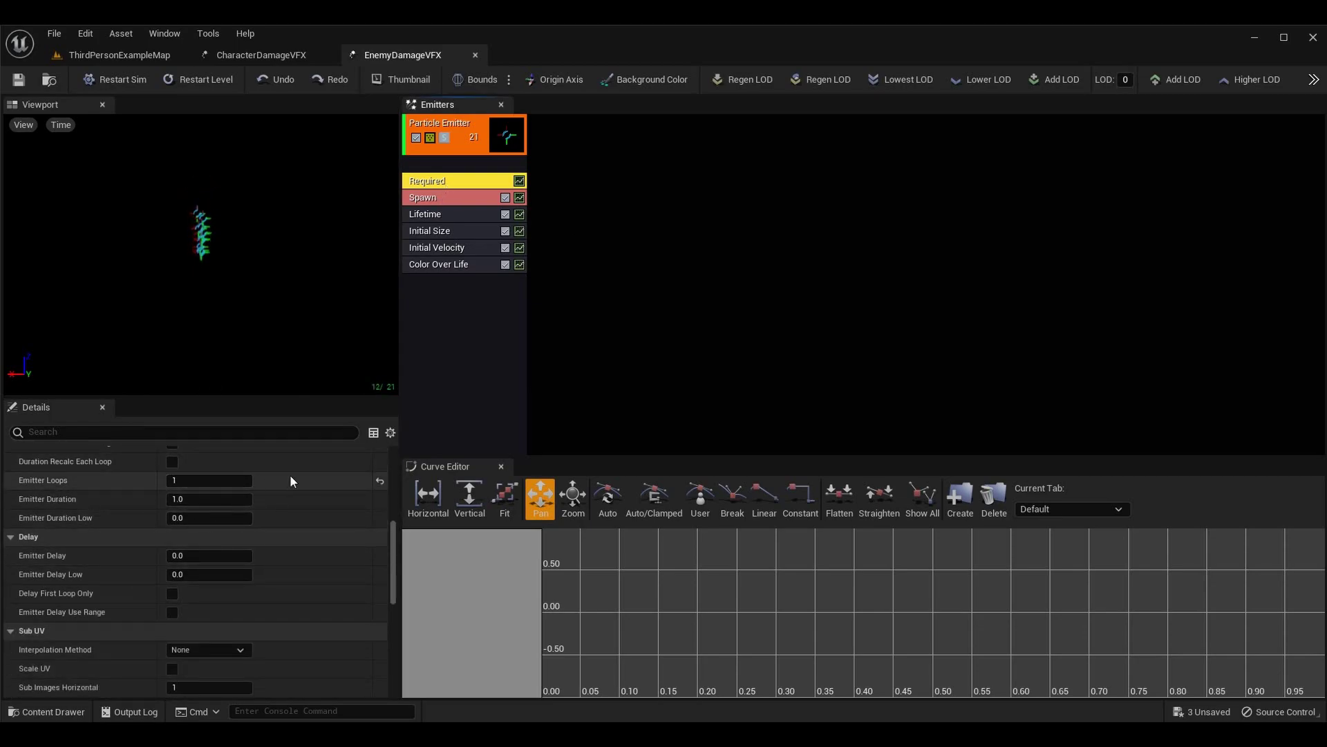
{"action": "left_click", "coordinate": [451, 268]}
{"action": "left_click", "coordinate": [456, 343]}
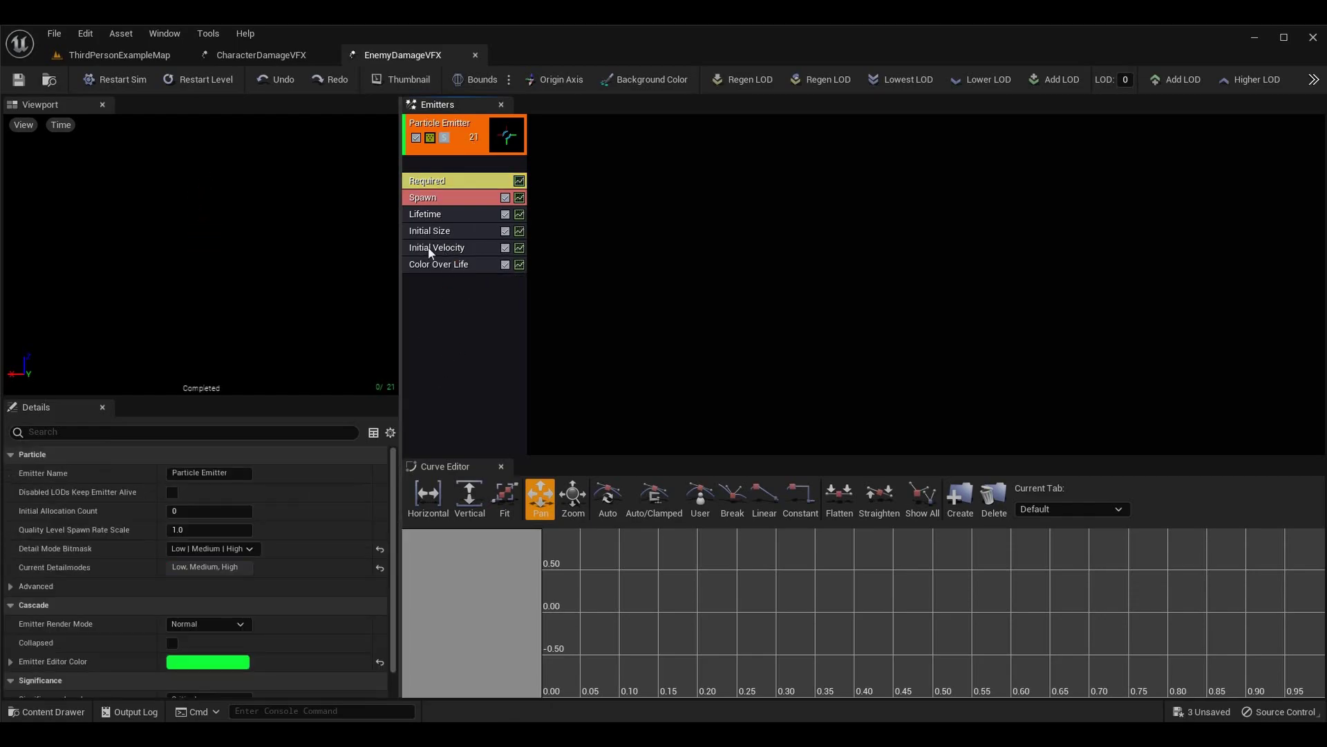
- Set the Z value of Start Velocity Max to 250 in EnemyDamageVFX's Initial Velocity module and save the effect
{"action": "left_click", "coordinate": [470, 245]}
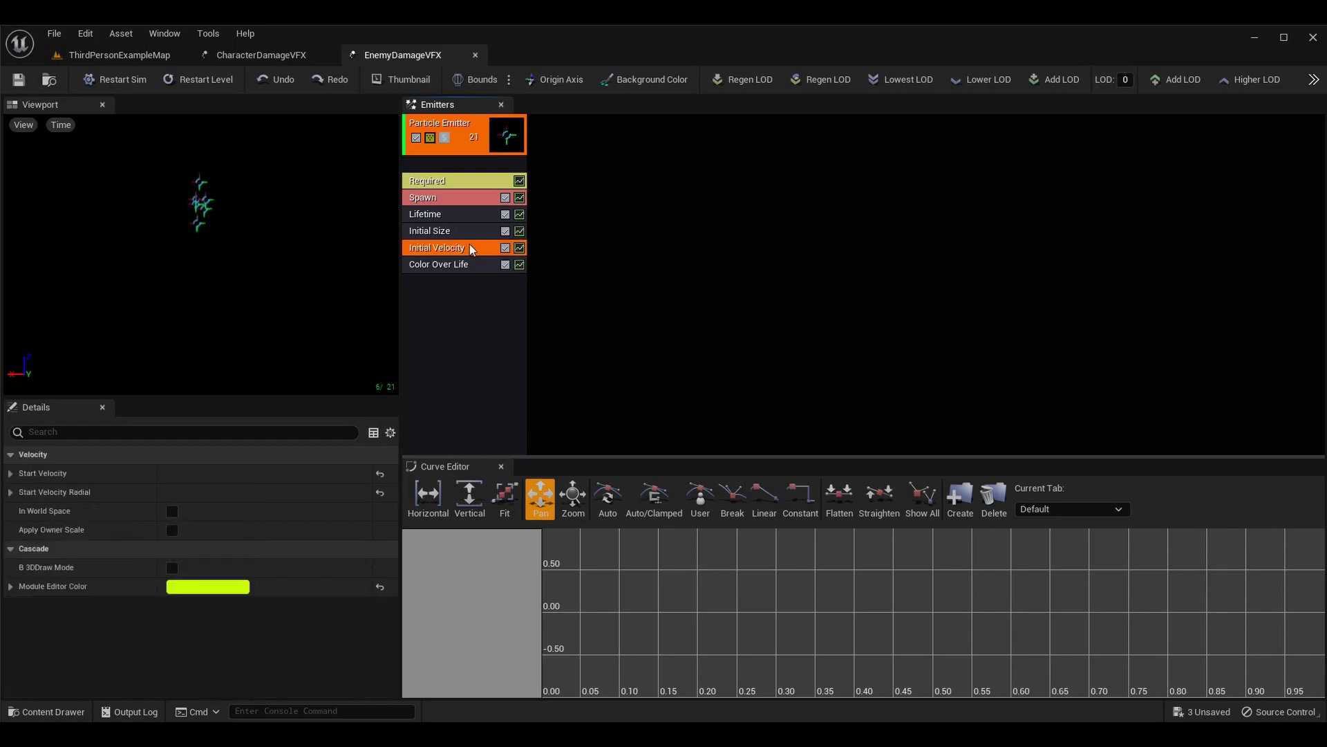
{"action": "left_click", "coordinate": [11, 473]}
{"action": "left_click", "coordinate": [23, 492]}
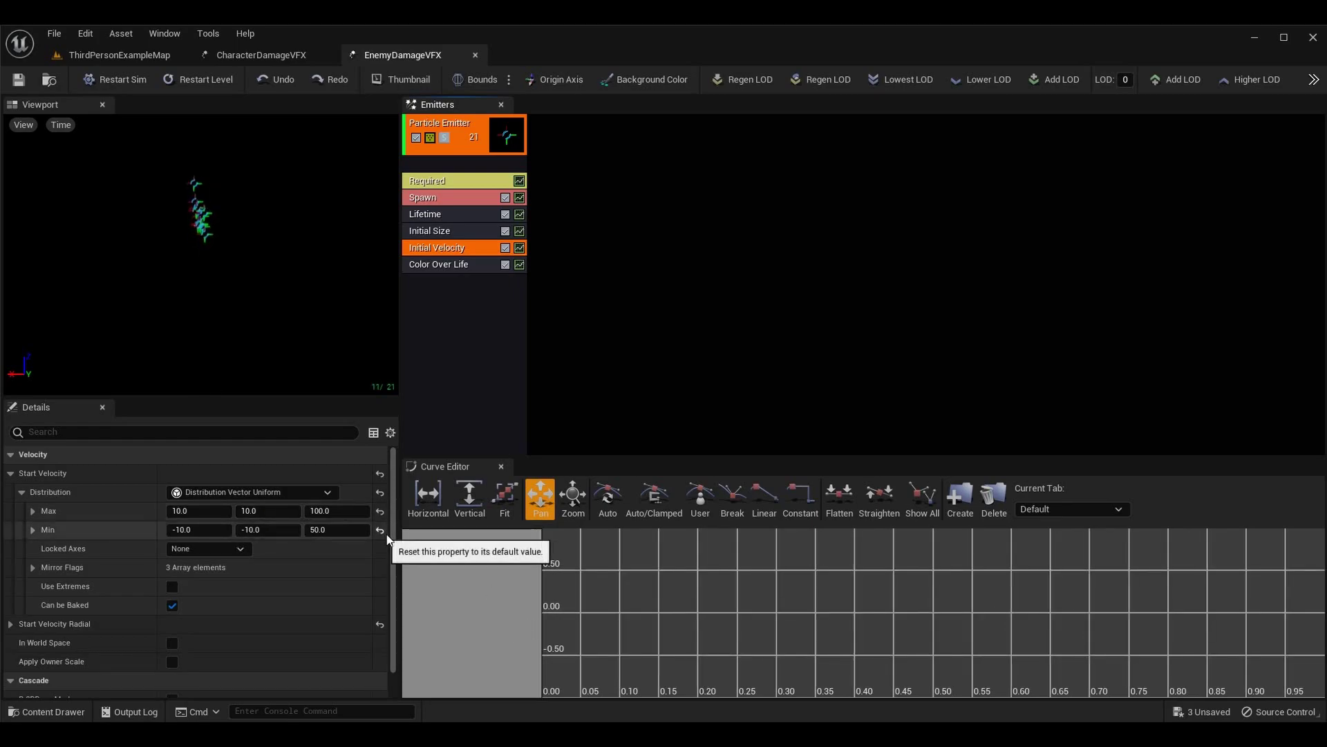
{"action": "left_click", "coordinate": [273, 511]}
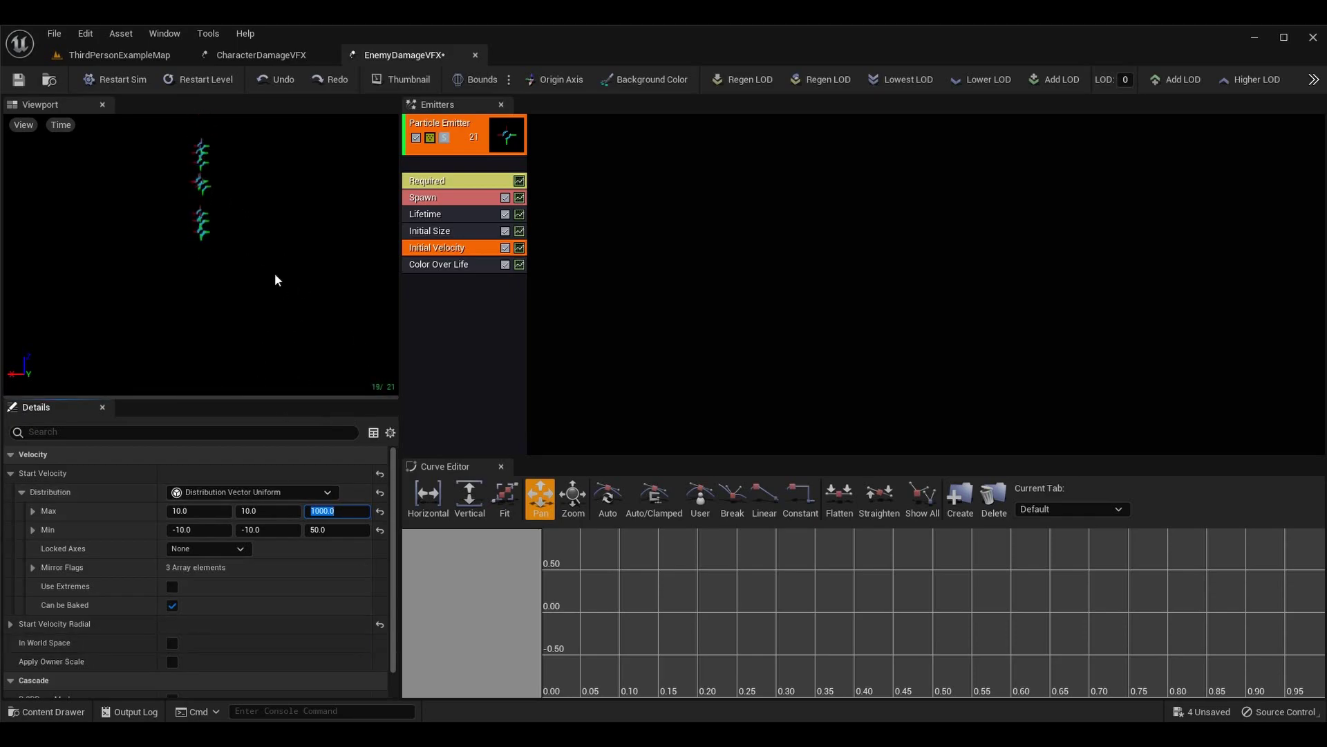
{"action": "type", "text": "250"}
{"action": "key", "text": "Return"}
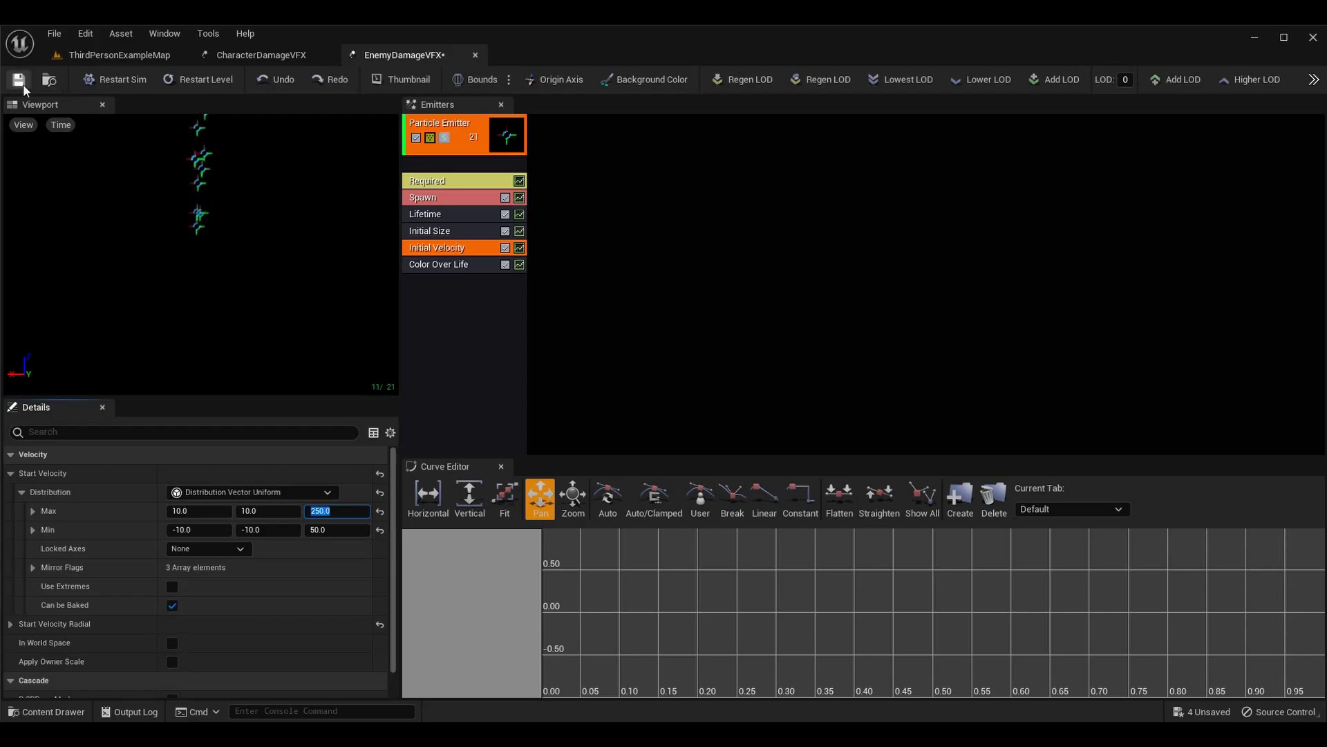
- Play ThirdPersonExampleMap and run the character past the nearby Pumpkin Golem towards the red cubes to test the damage effects
{"action": "left_click", "coordinate": [118, 61]}
{"action": "left_click", "coordinate": [303, 76]}
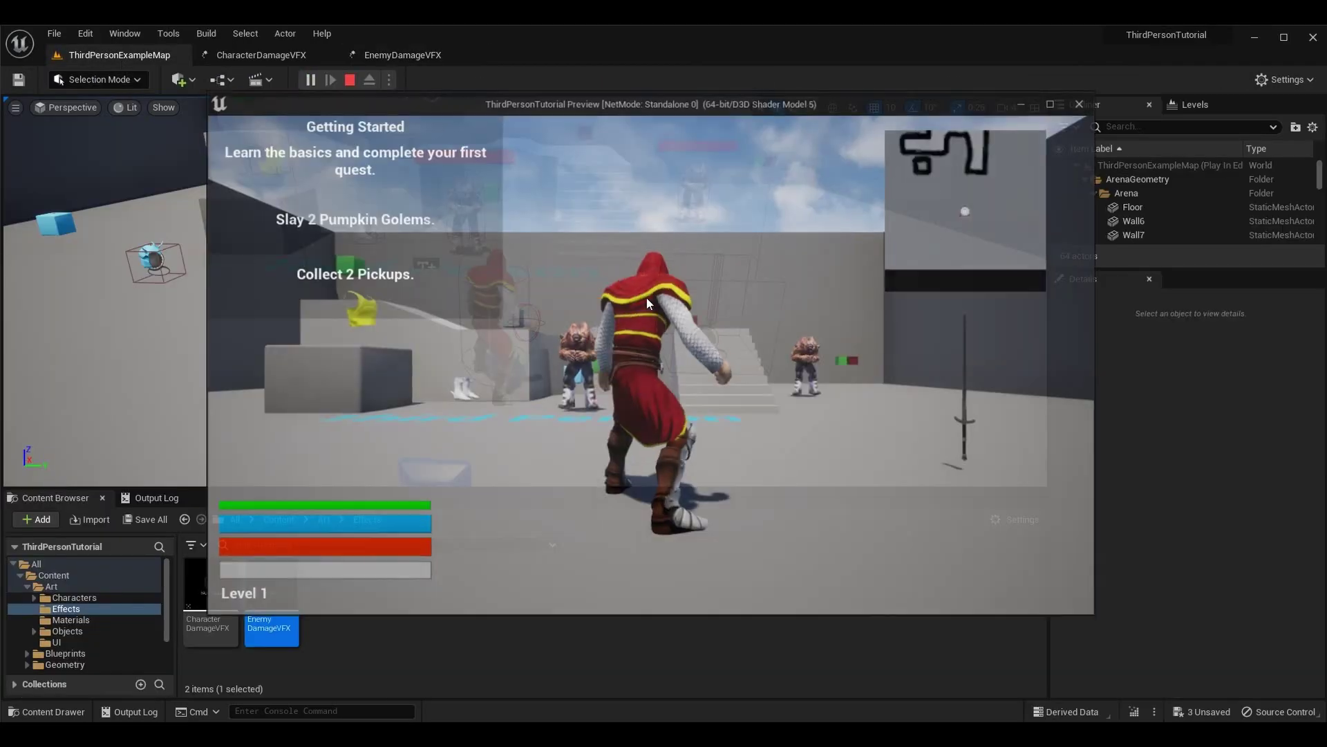
{"action": "key", "text": "w"}
{"action": "key", "text": "4"}
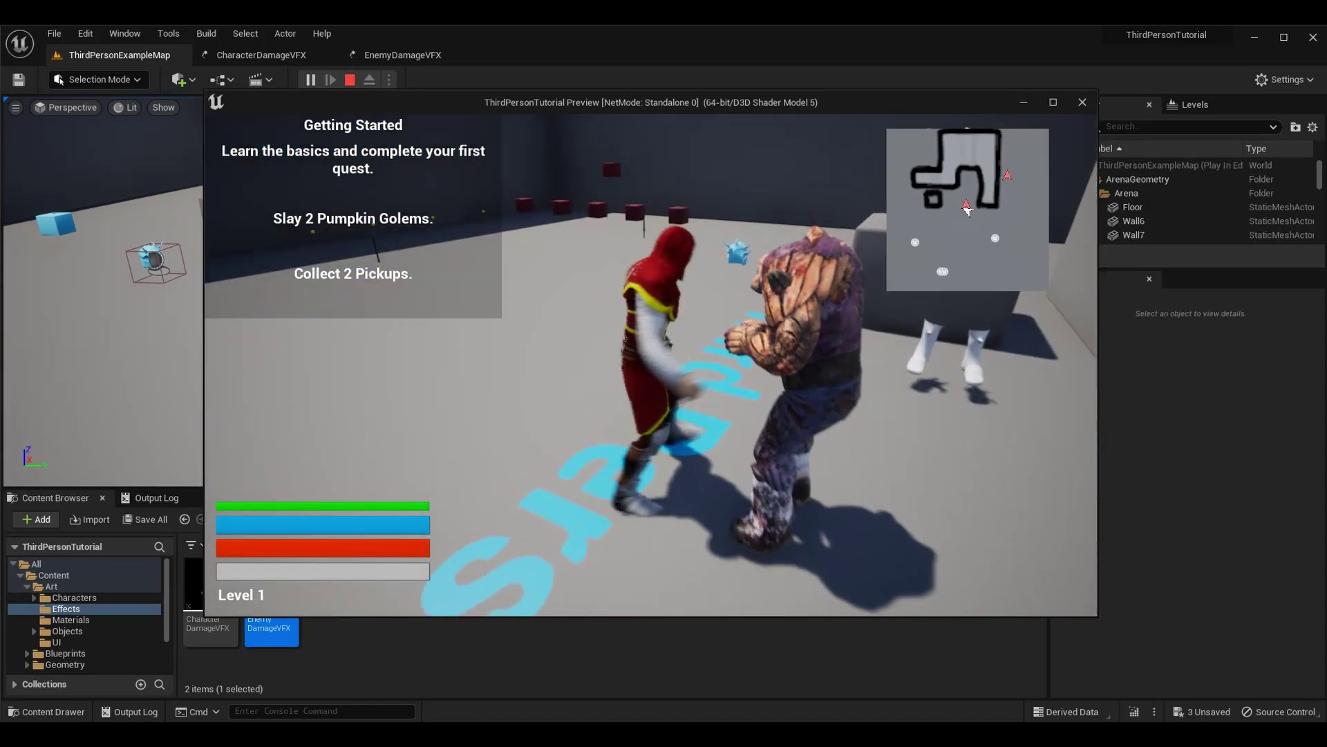
{"action": "key", "text": "w"}
{"action": "key", "text": "w"}
{"action": "key", "text": "w"}
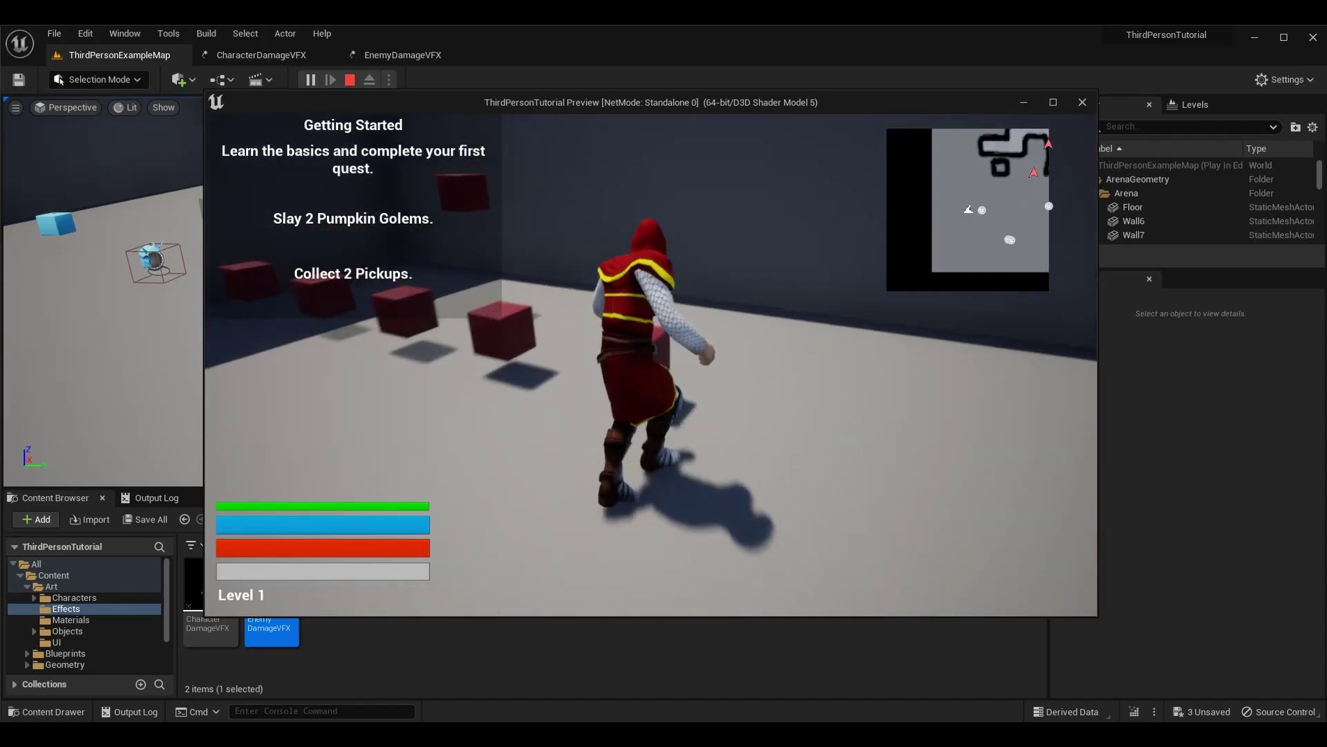